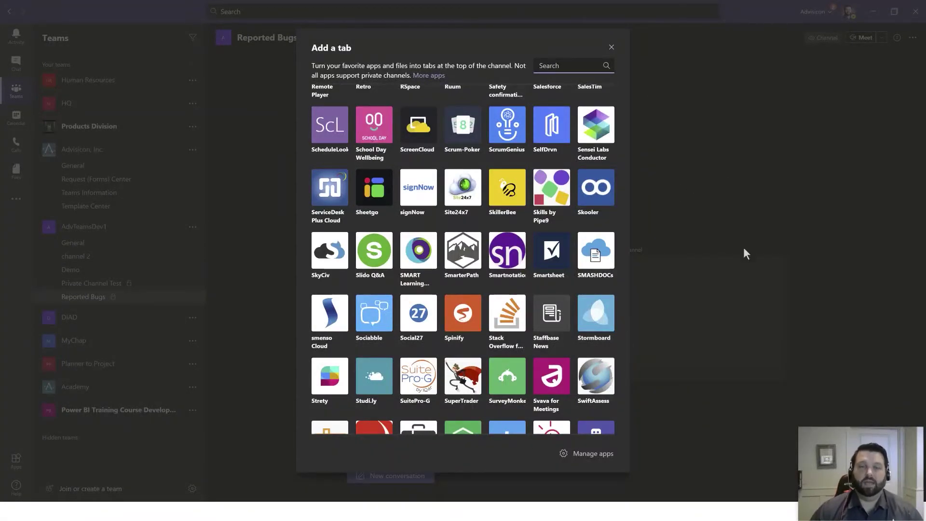
Step: Close the tab picker, switch to Power Apps in the browser and launch the DevOps Bug Add app
{"action": "left_click", "coordinate": [700, 175]}
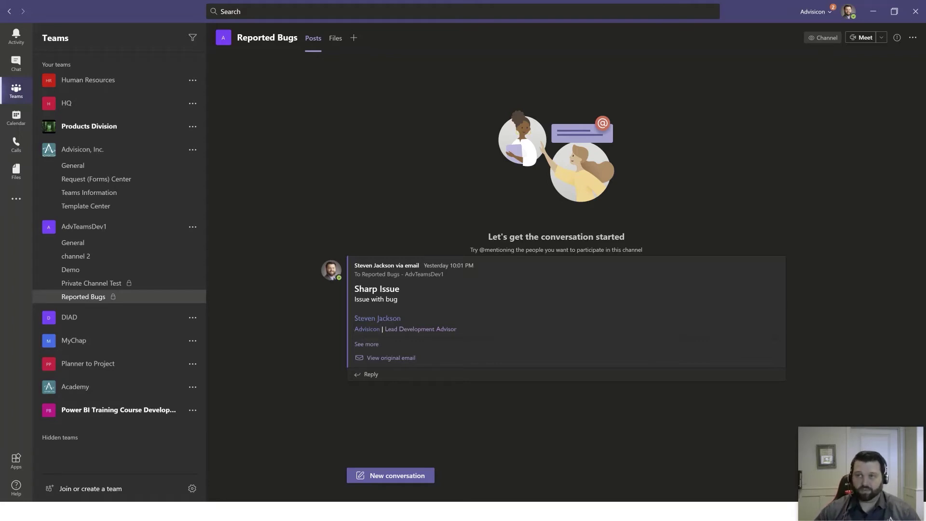
{"action": "key", "text": "alt+Tab"}
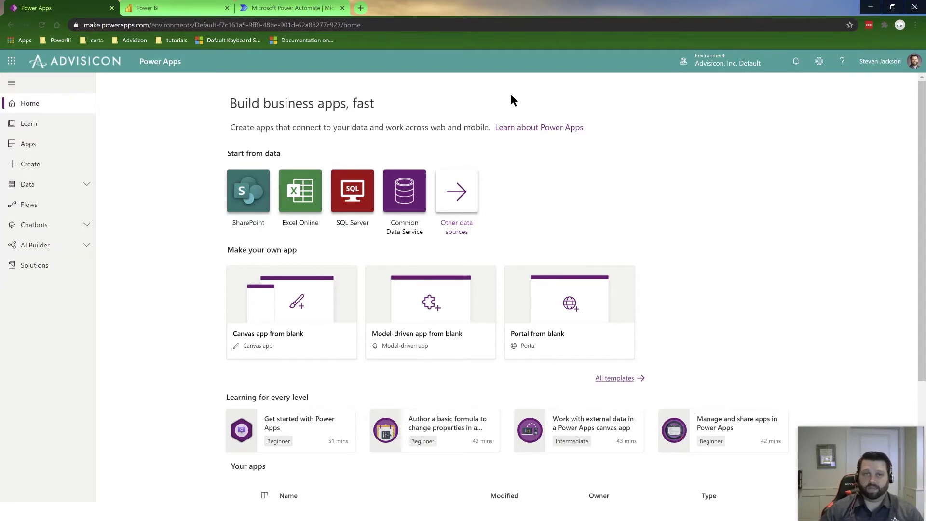
{"action": "left_click", "coordinate": [29, 143]}
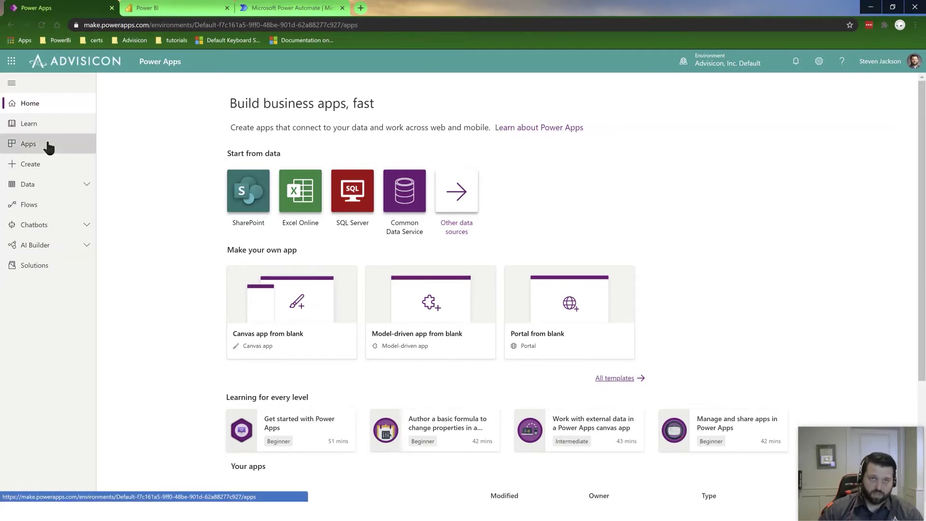
{"action": "left_click", "coordinate": [177, 189]}
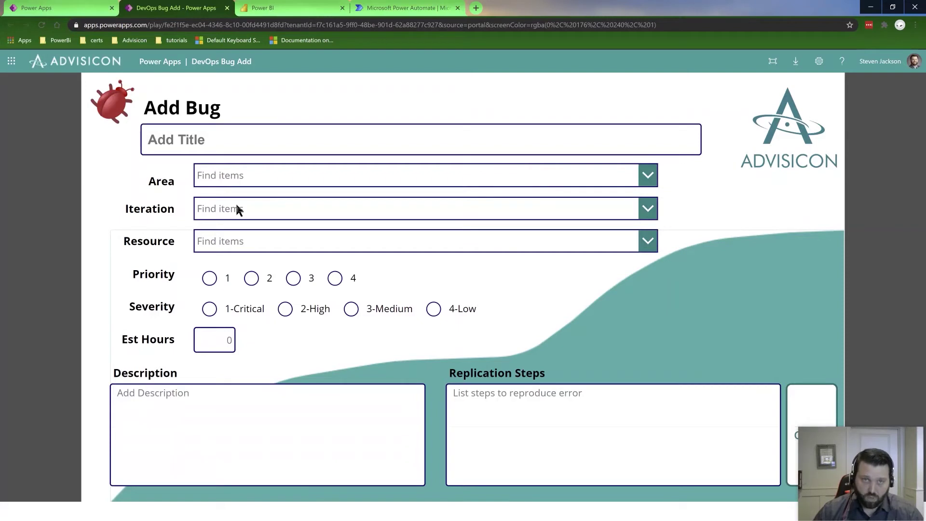
Step: Examine the Add Bug form's title field and its Area and Iteration choices, and search the Resource list by a person's first name
{"action": "left_click", "coordinate": [248, 127]}
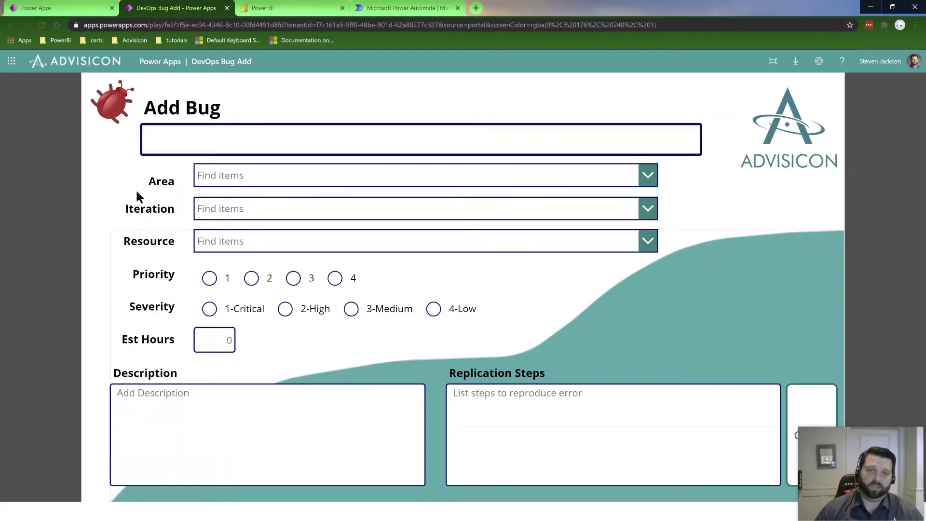
{"action": "left_click", "coordinate": [163, 184]}
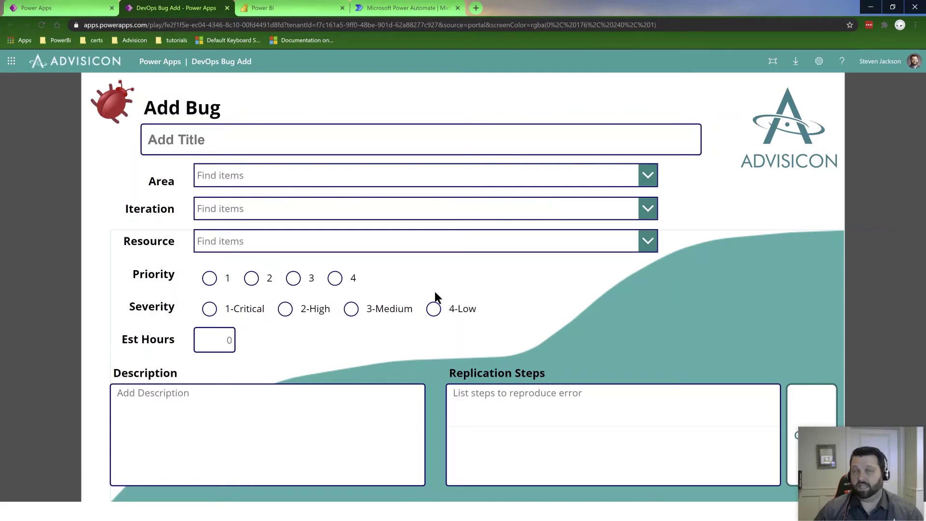
{"action": "left_click", "coordinate": [648, 180]}
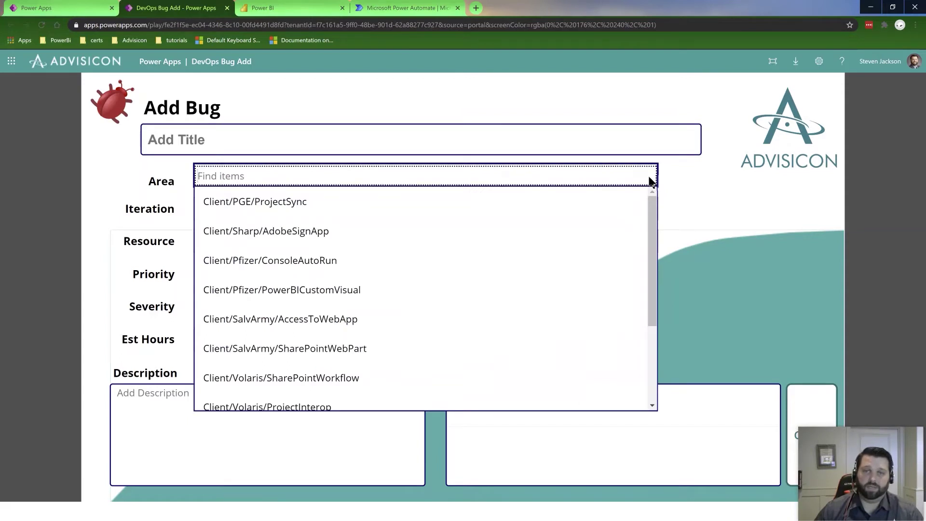
{"action": "left_click", "coordinate": [708, 188]}
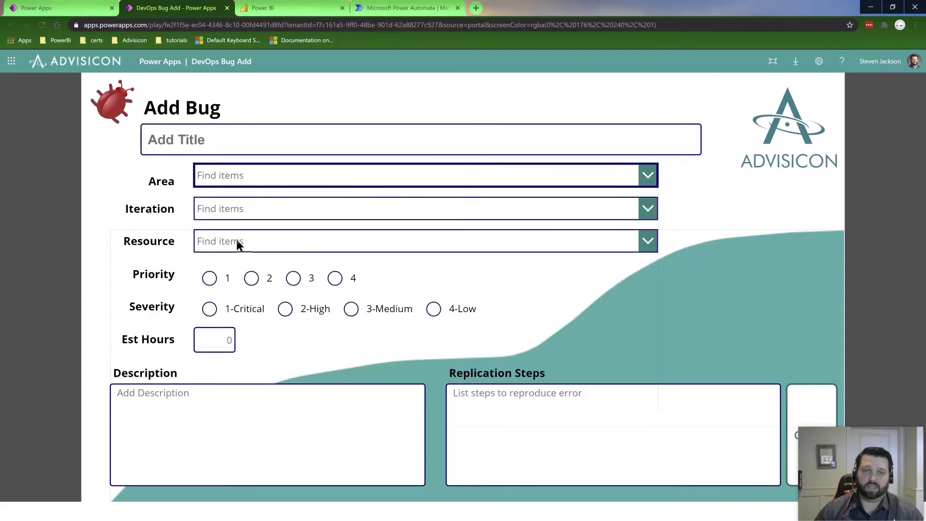
{"action": "left_click", "coordinate": [647, 212]}
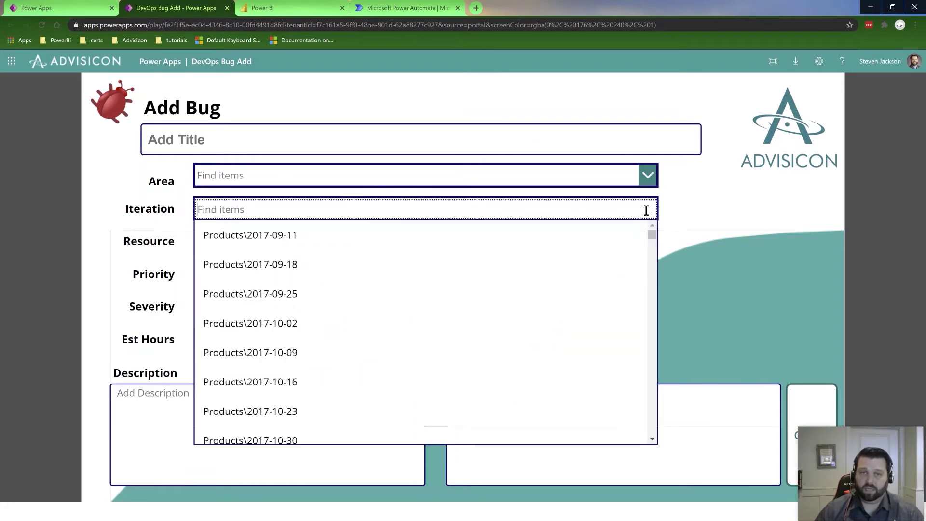
{"action": "left_click", "coordinate": [674, 213]}
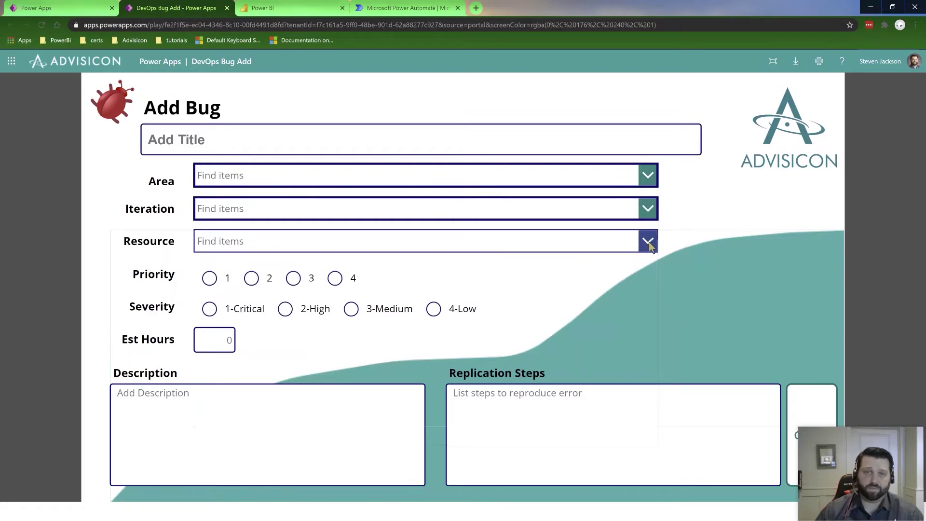
{"action": "left_click", "coordinate": [612, 239]}
{"action": "type", "text": "steve"}
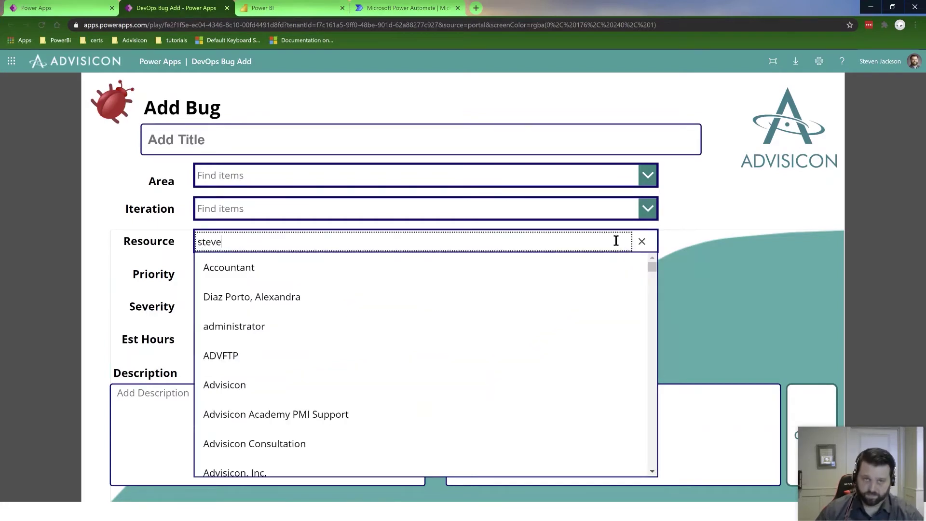
{"action": "left_click", "coordinate": [693, 214]}
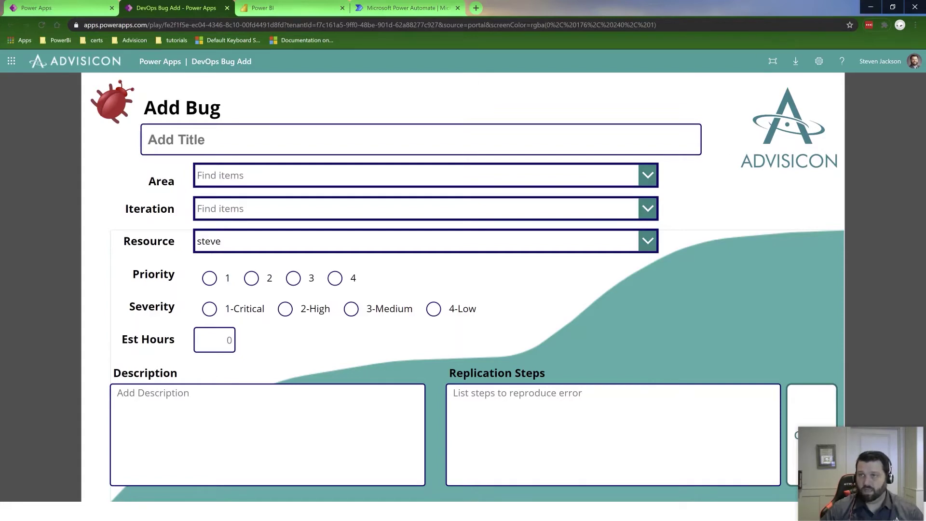
Step: Switch to Teams, add DevOps Bug Add as a Power Apps tab in the Reported Bugs channel with a channel post, and view the posts
{"action": "key", "text": "alt+Tab"}
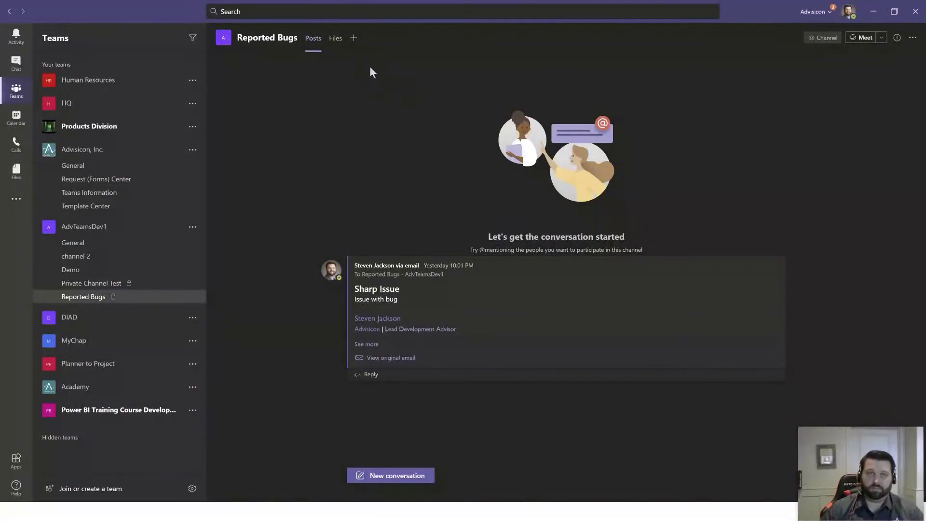
{"action": "left_click", "coordinate": [355, 39]}
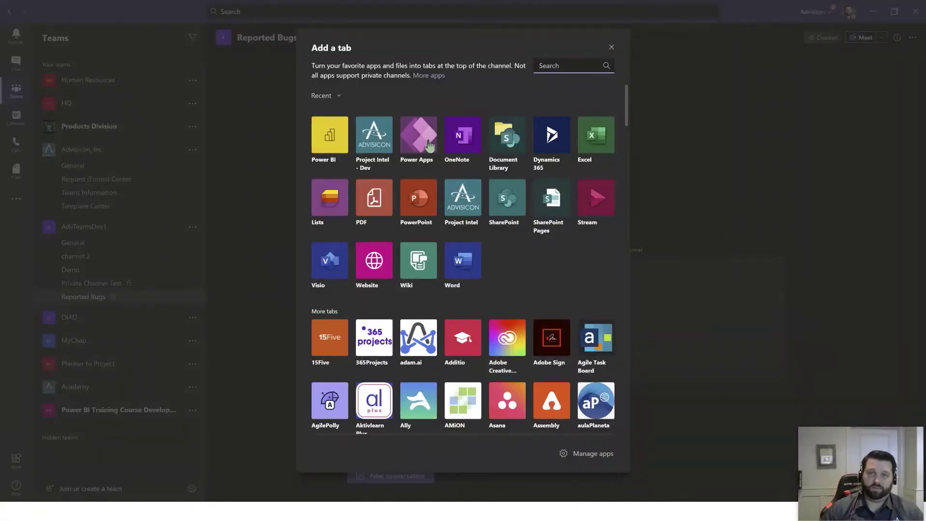
{"action": "key", "text": "Escape"}
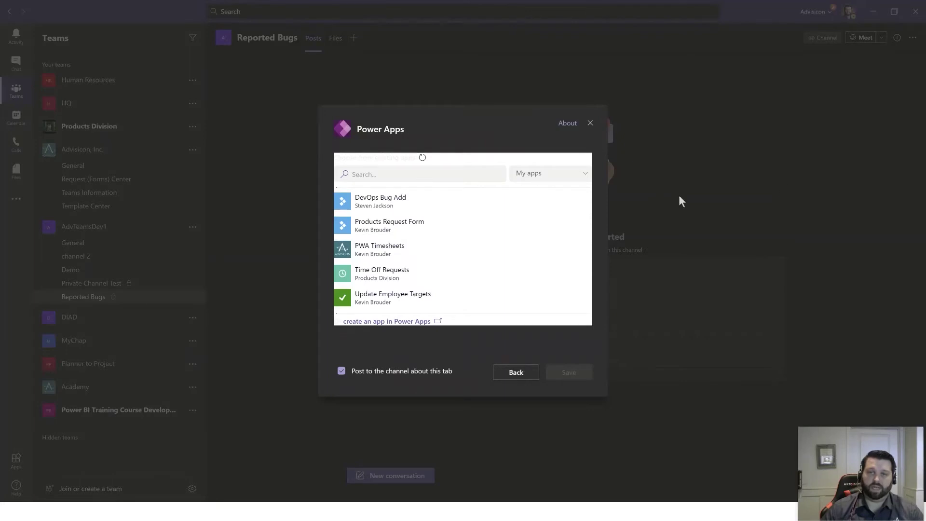
{"action": "left_click", "coordinate": [390, 202]}
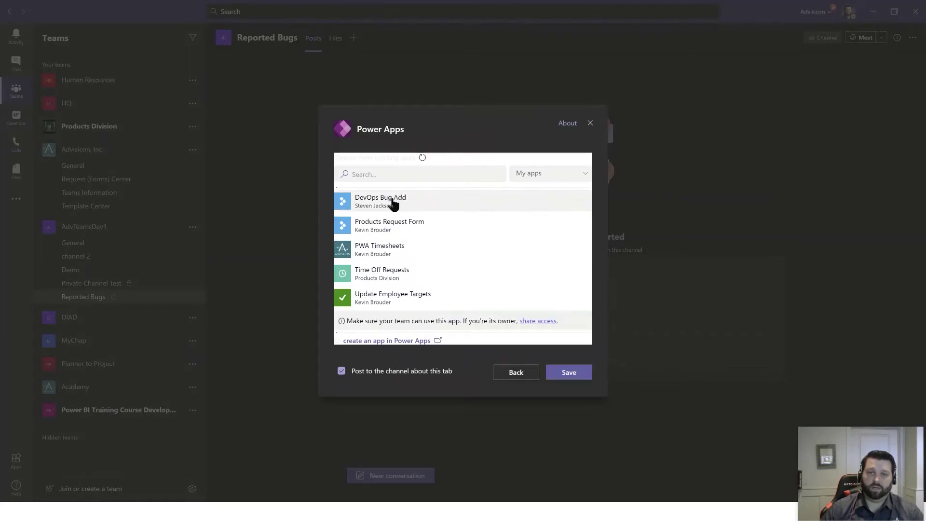
{"action": "left_click", "coordinate": [571, 375]}
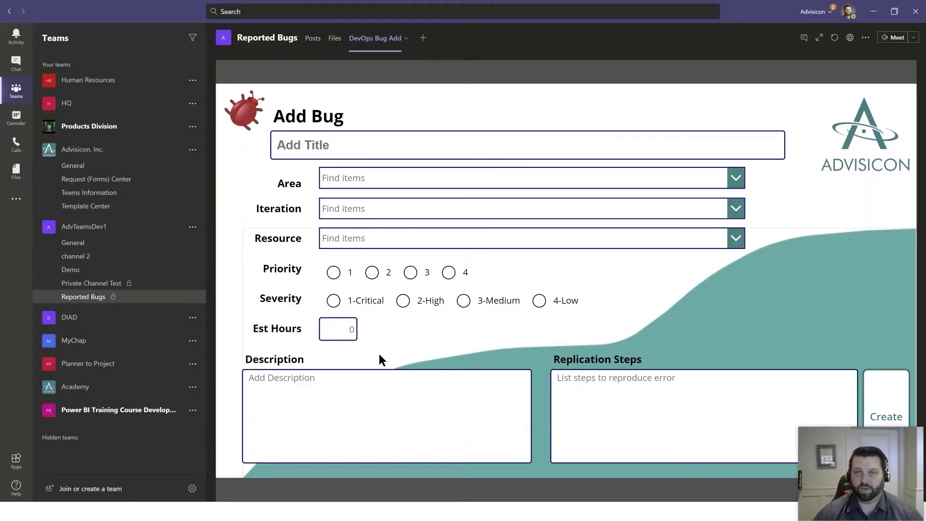
{"action": "left_click", "coordinate": [310, 43]}
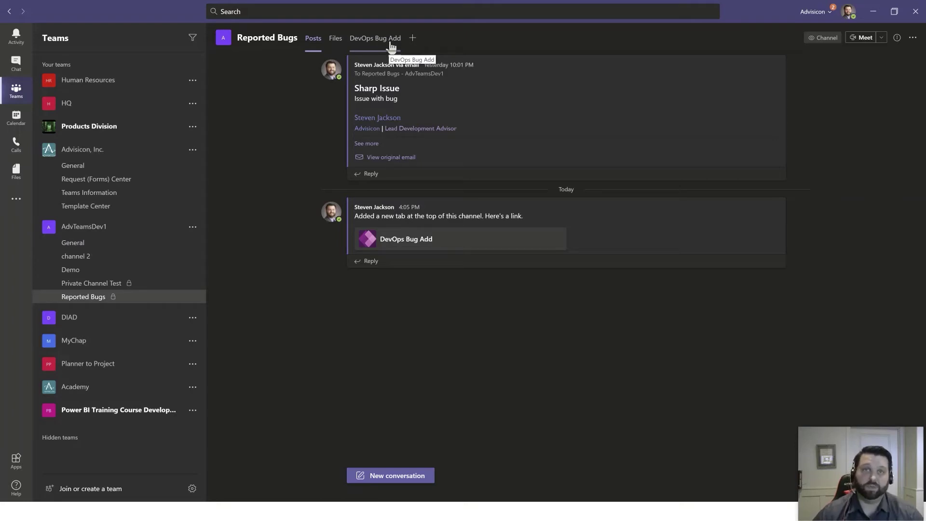
Step: Open the Power Apps personal app in Teams and uninstall it
{"action": "left_click", "coordinate": [16, 199]}
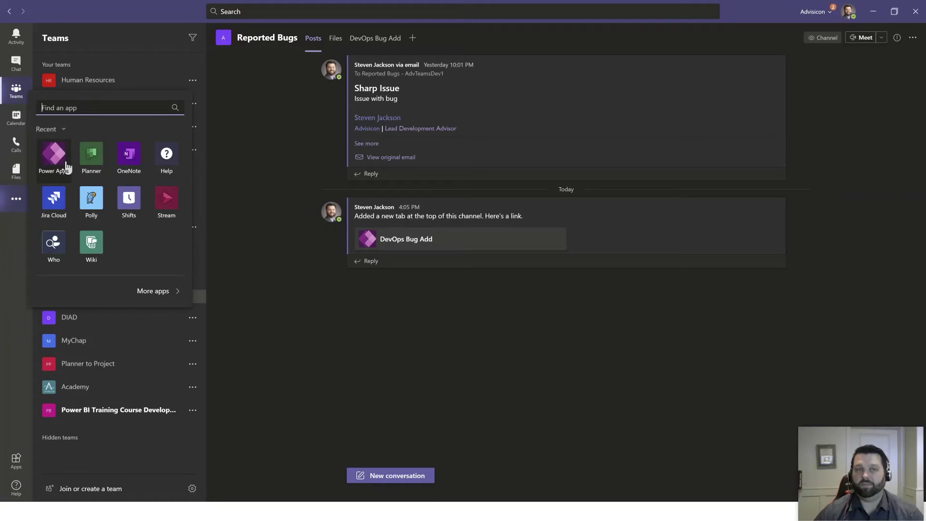
{"action": "left_click", "coordinate": [66, 166]}
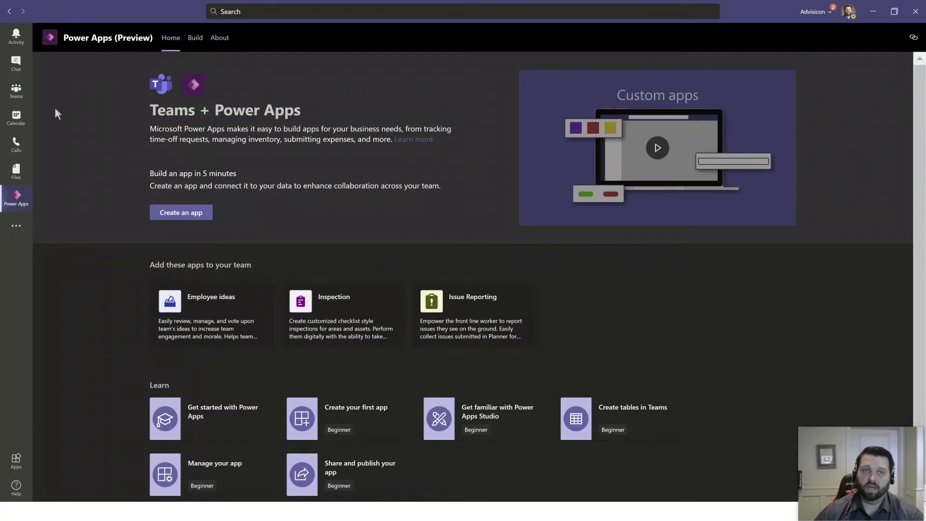
{"action": "right_click", "coordinate": [16, 197]}
{"action": "left_click", "coordinate": [61, 213]}
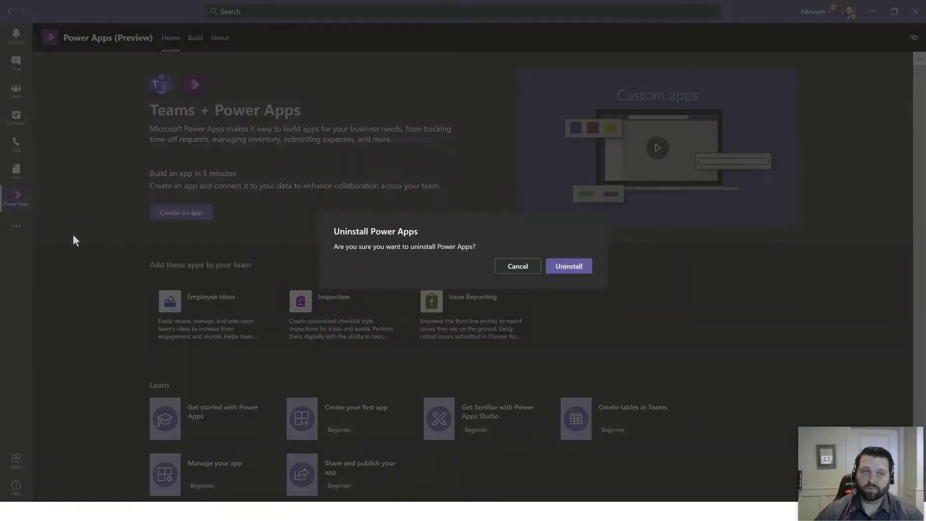
{"action": "left_click", "coordinate": [569, 274]}
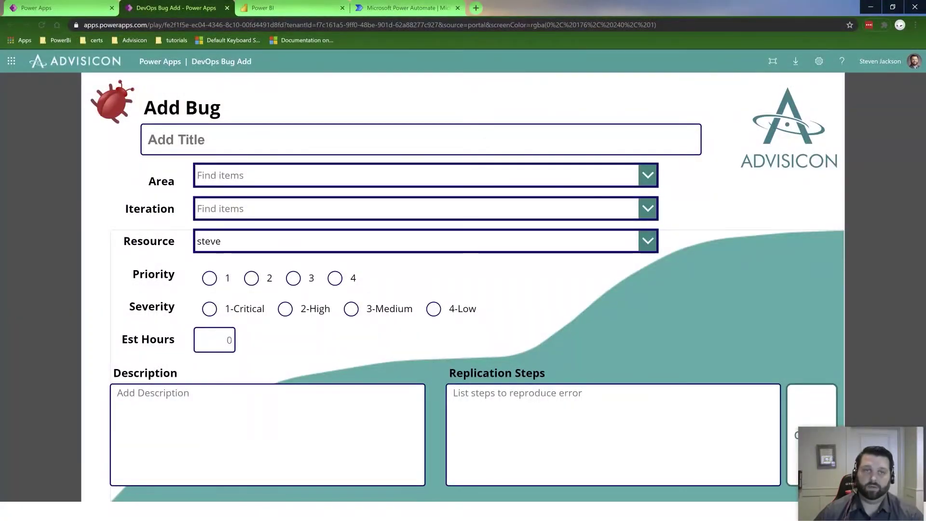
Step: Switch to the Power Apps apps list in the browser and download the DevOps Bug Add app's Teams package
{"action": "left_click", "coordinate": [72, 9]}
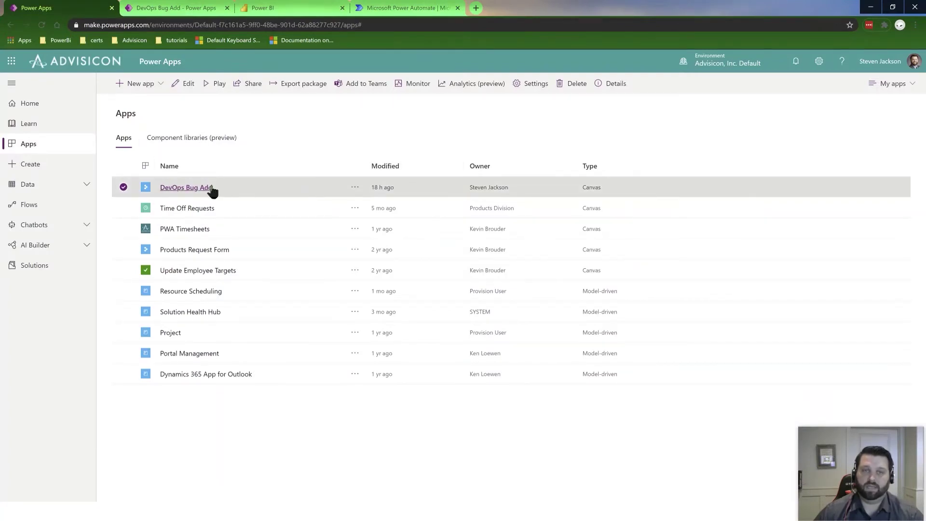
{"action": "left_click", "coordinate": [355, 187]}
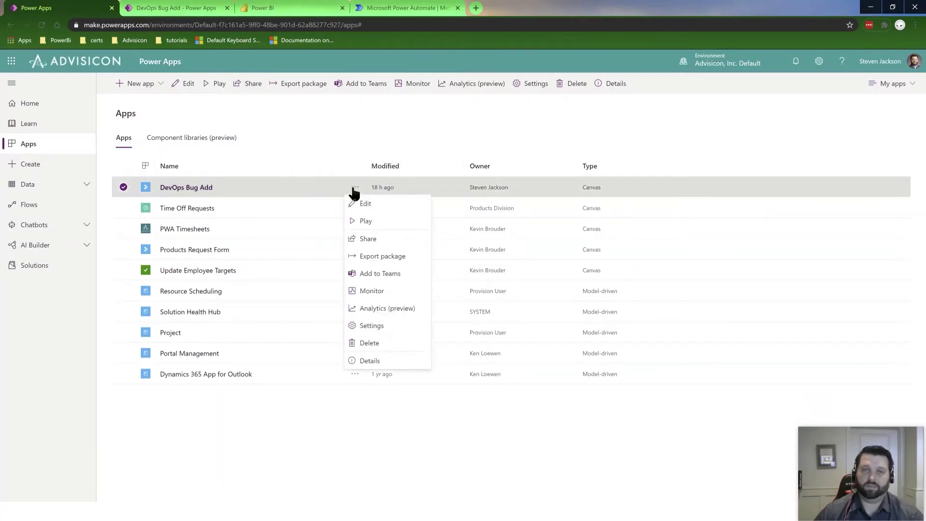
{"action": "left_click", "coordinate": [389, 275]}
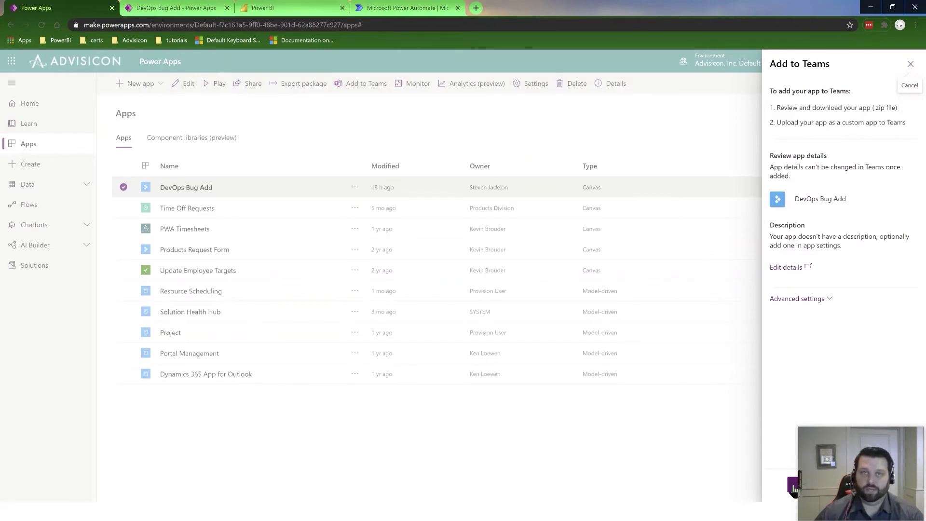
{"action": "left_click", "coordinate": [794, 486]}
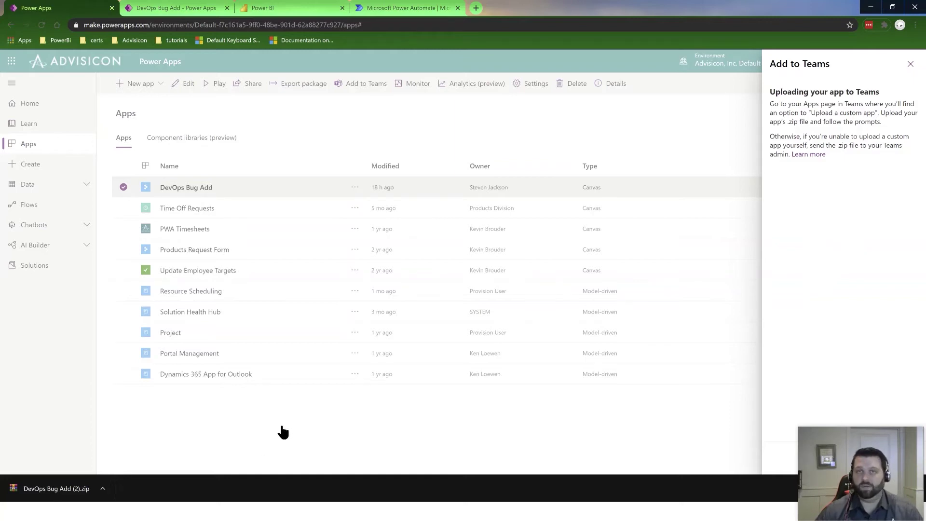
Step: Return to Teams, upload DevOps Bug Add (2).zip from Downloads as a custom app and add it as a personal app
{"action": "left_click", "coordinate": [868, 11]}
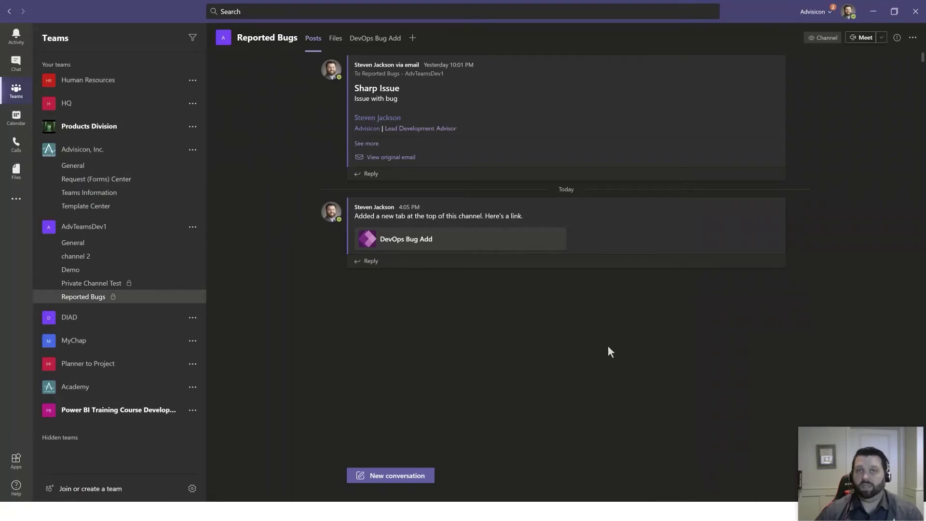
{"action": "left_click", "coordinate": [14, 203]}
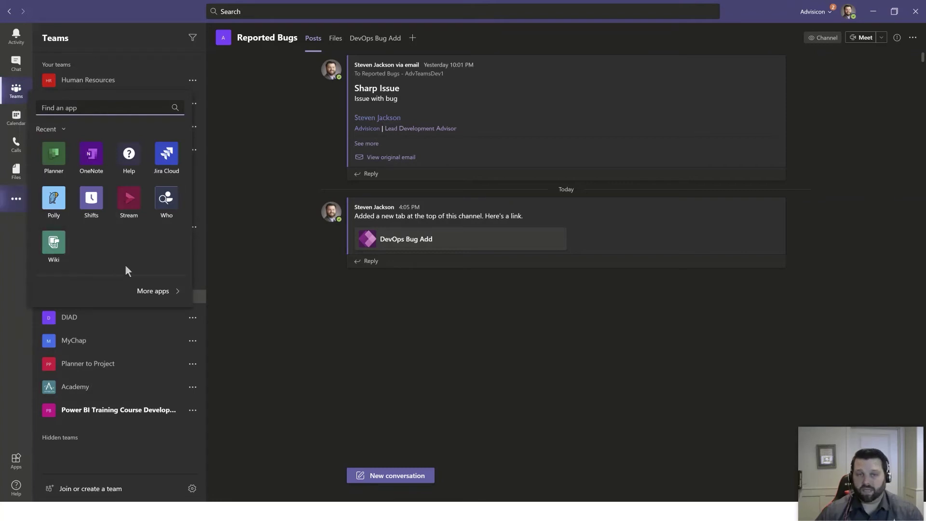
{"action": "left_click", "coordinate": [147, 293]}
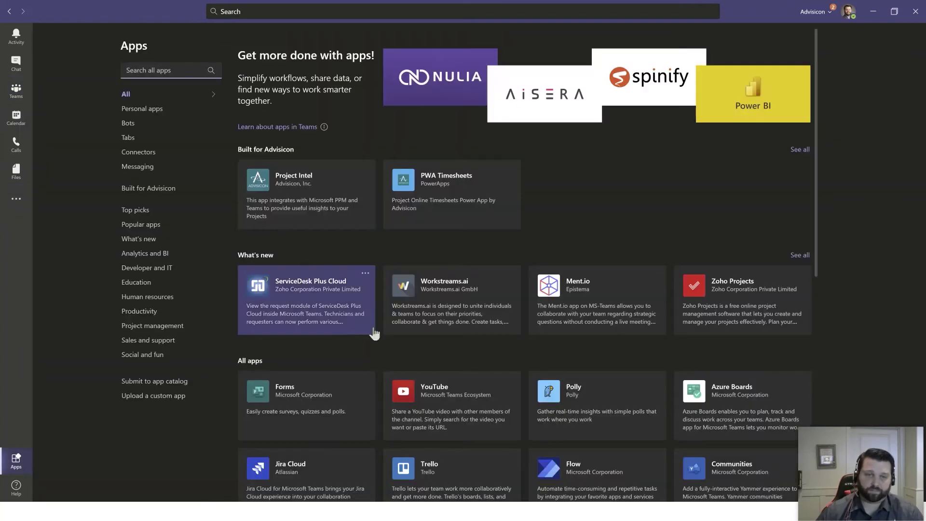
{"action": "left_click", "coordinate": [161, 396]}
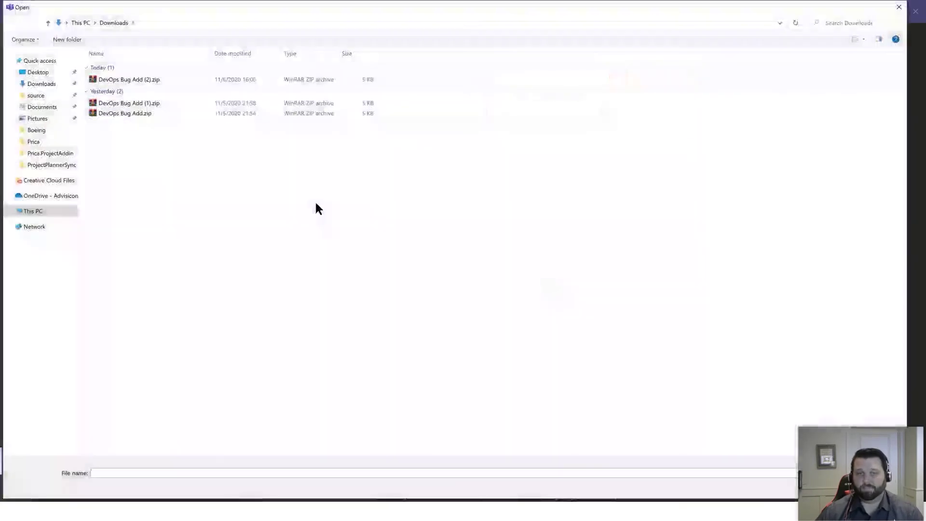
{"action": "double_click", "coordinate": [136, 79]}
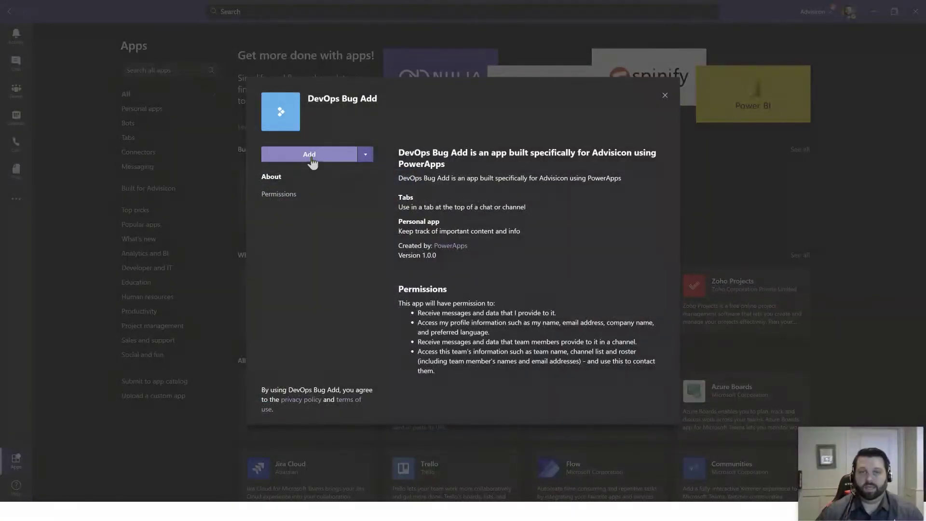
{"action": "left_click", "coordinate": [310, 156]}
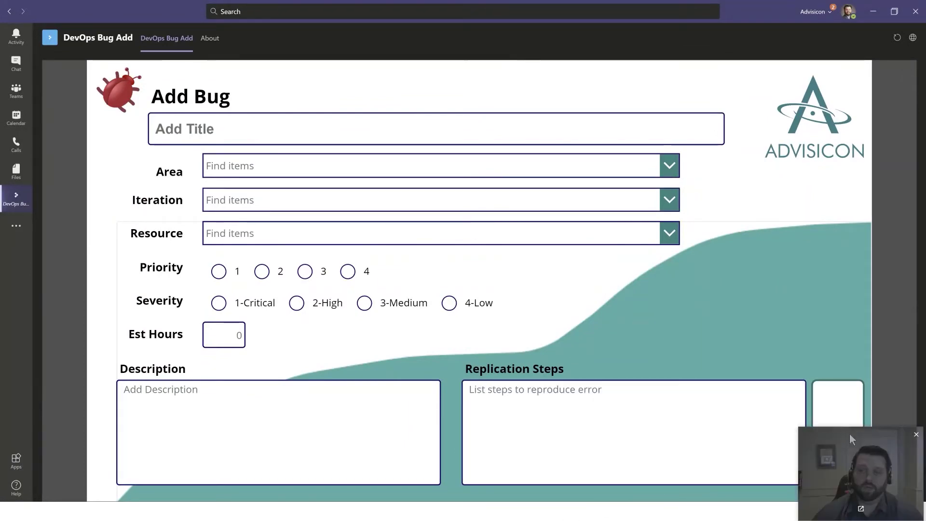
{"action": "left_click_drag", "start_coordinate": [851, 439], "coordinate": [862, 264]}
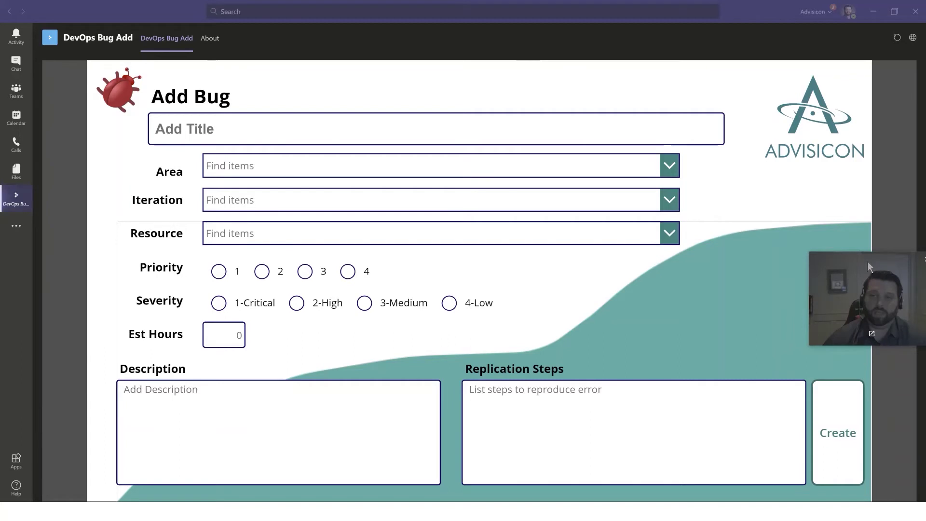
{"action": "left_click_drag", "start_coordinate": [870, 267], "coordinate": [860, 440]}
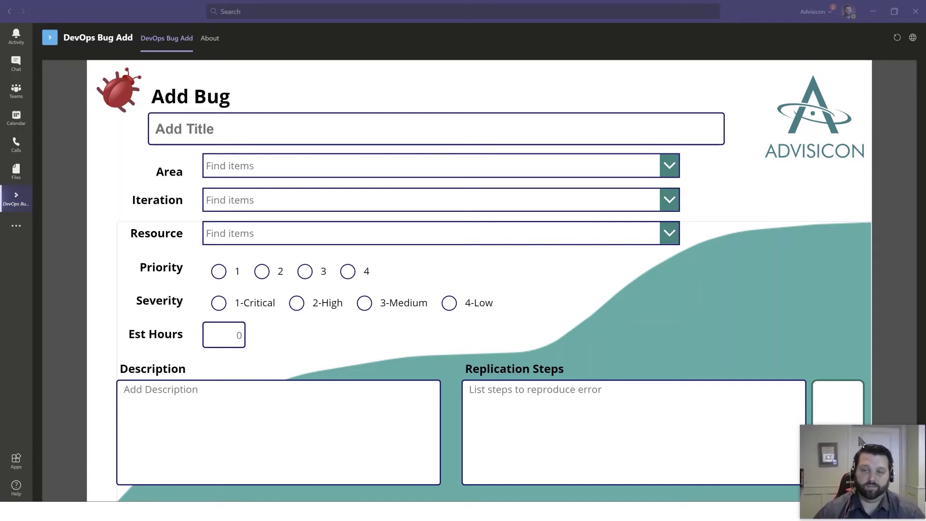
Step: Go back to the Reported Bugs channel's posts
{"action": "left_click", "coordinate": [17, 96]}
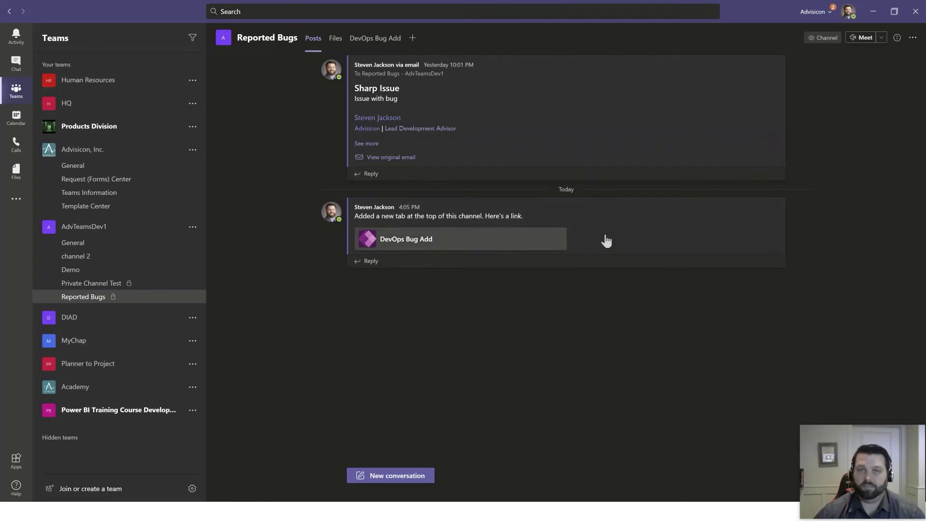
Step: Open the DevOps Bug Add personal app and pin it to the Teams app bar
{"action": "left_click", "coordinate": [15, 203]}
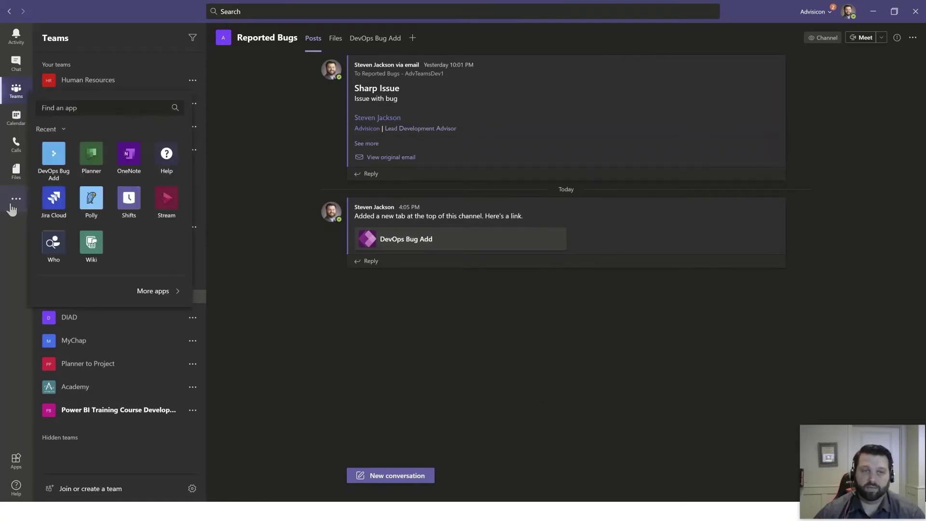
{"action": "left_click", "coordinate": [52, 159]}
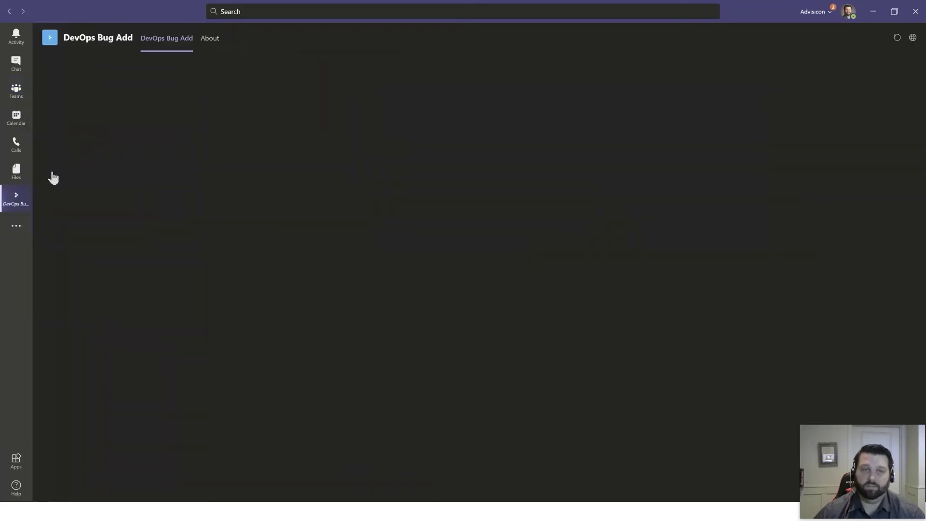
{"action": "right_click", "coordinate": [17, 200]}
{"action": "left_click", "coordinate": [45, 201]}
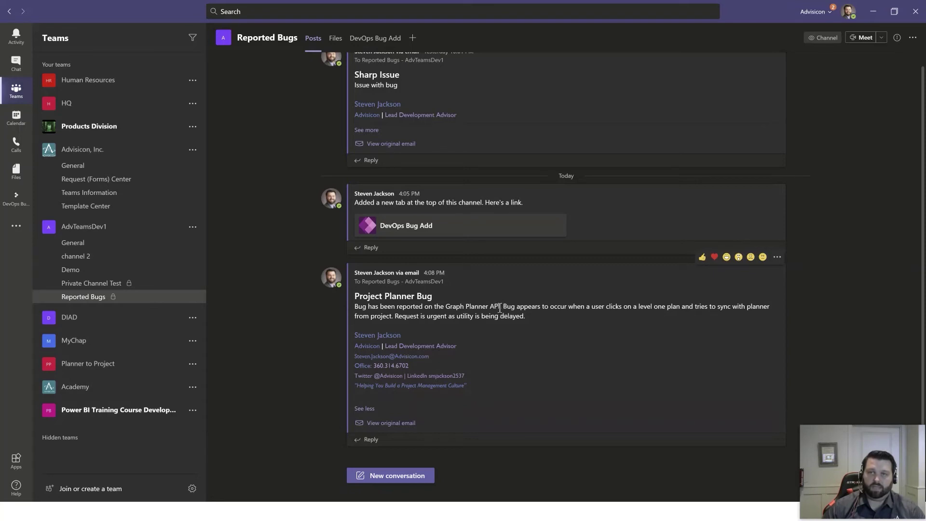
Step: Review the Project Planner Bug post, open the channel's DevOps Bug Add form and title the bug "Graph API Planner failure on Plans"
{"action": "left_click_drag", "start_coordinate": [530, 316], "coordinate": [356, 307]}
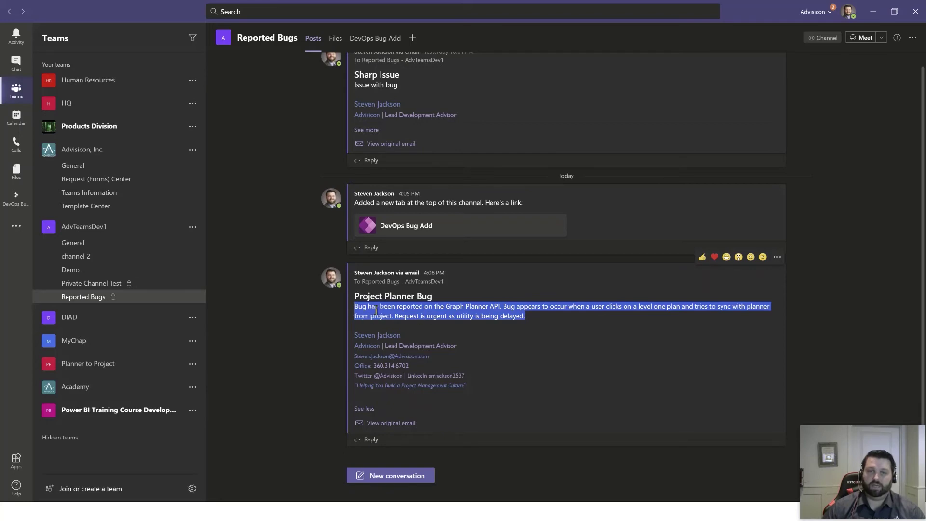
{"action": "left_click", "coordinate": [614, 324]}
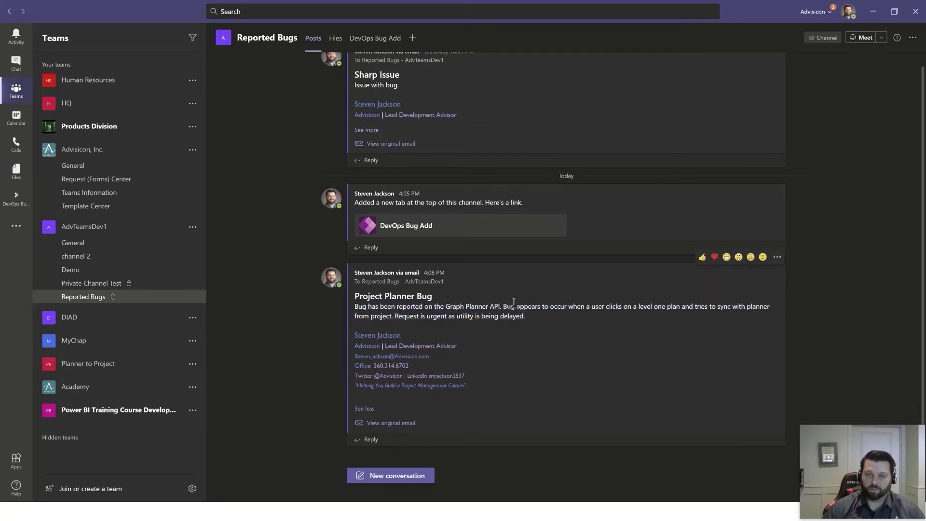
{"action": "left_click", "coordinate": [374, 39]}
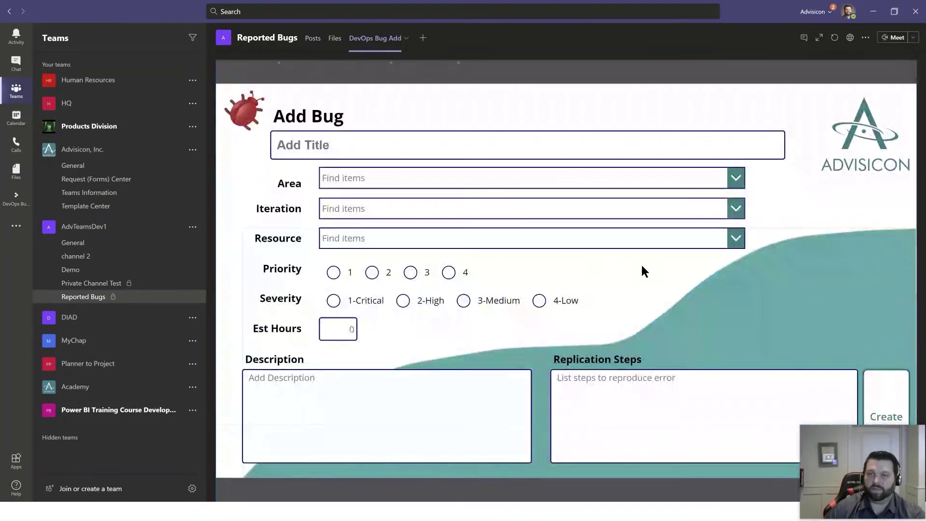
{"action": "left_click", "coordinate": [356, 136]}
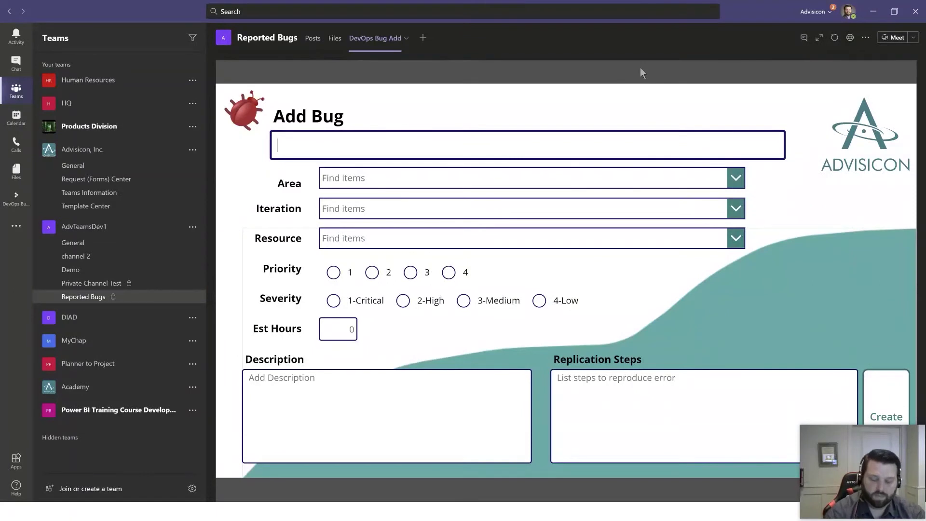
{"action": "type", "text": "Graph API Planner fai"}
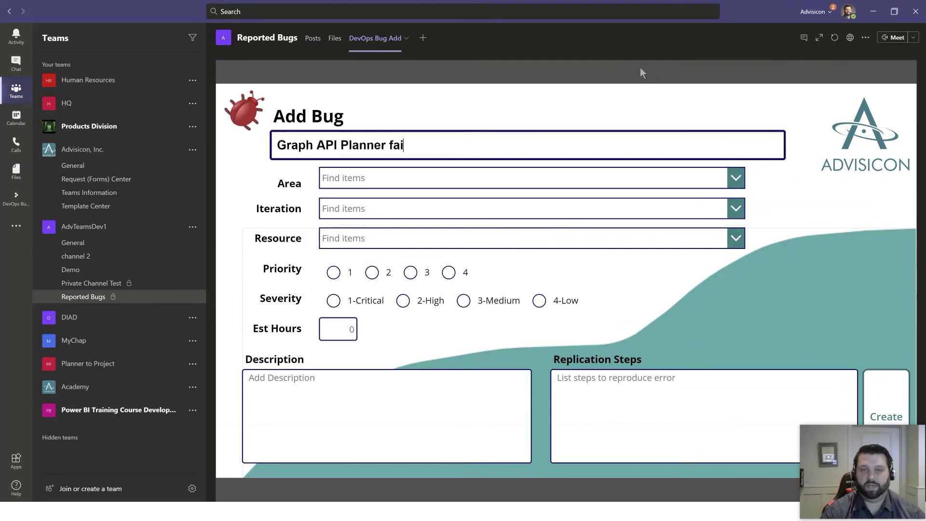
{"action": "type", "text": "lure on Plan"}
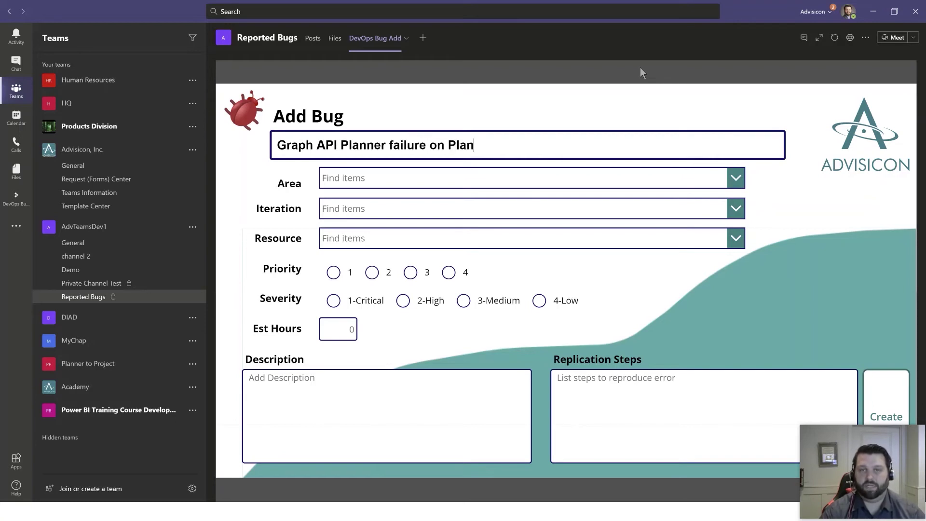
{"action": "type", "text": "s"}
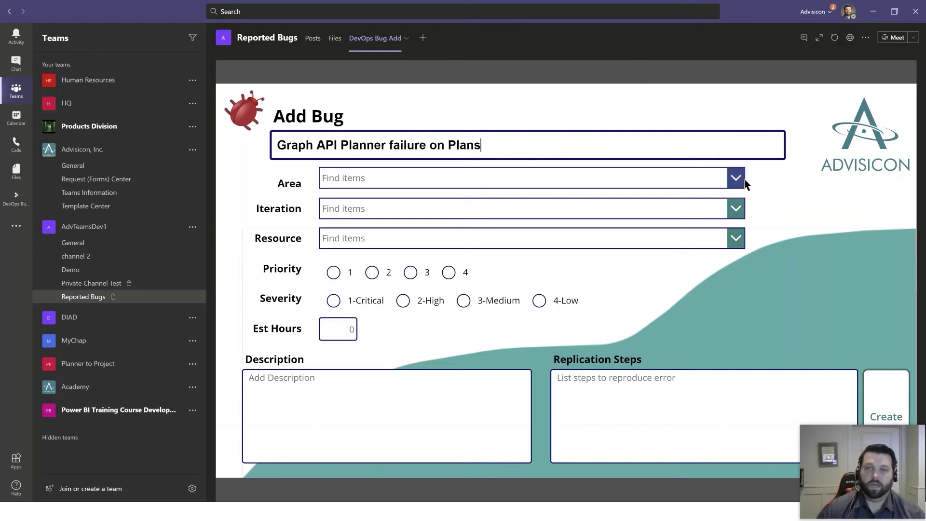
Step: Set the bug's Area to Product/ProjectPlannerApp
{"action": "left_click", "coordinate": [743, 179]}
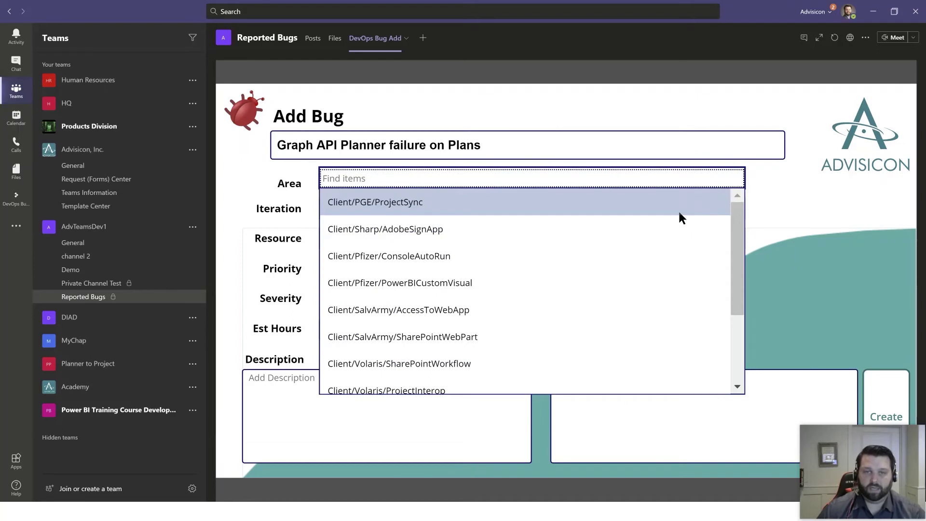
{"action": "scroll", "coordinate": [679, 213], "scroll_direction": "down", "scroll_amount": 4}
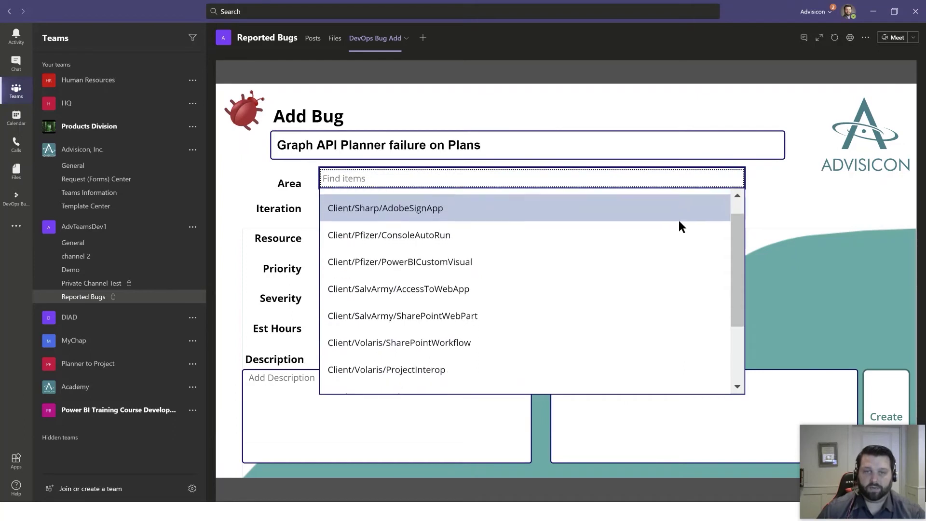
{"action": "left_click", "coordinate": [590, 323]}
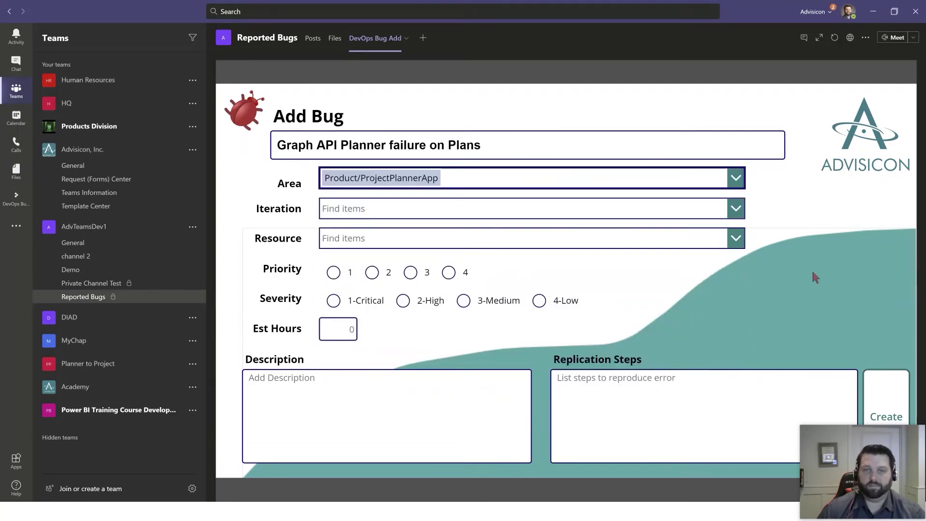
Step: Filter the iterations by 2020-11 and set the bug's Iteration to Products\2020-11-2
{"action": "left_click", "coordinate": [735, 208]}
{"action": "scroll", "coordinate": [735, 307], "scroll_direction": "down", "scroll_amount": 4}
{"action": "left_click_drag", "start_coordinate": [738, 245], "coordinate": [736, 361]}
{"action": "left_click", "coordinate": [608, 209]}
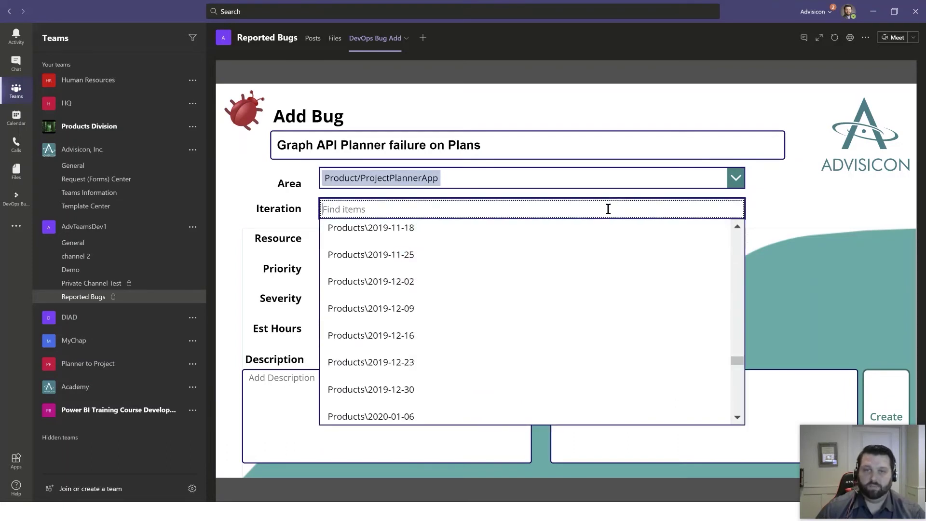
{"action": "type", "text": "2020-"}
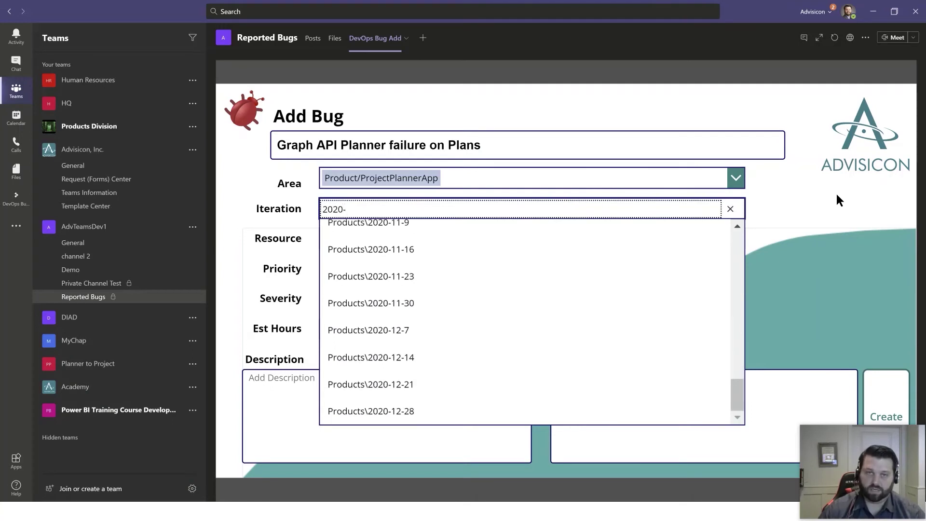
{"action": "type", "text": "11"}
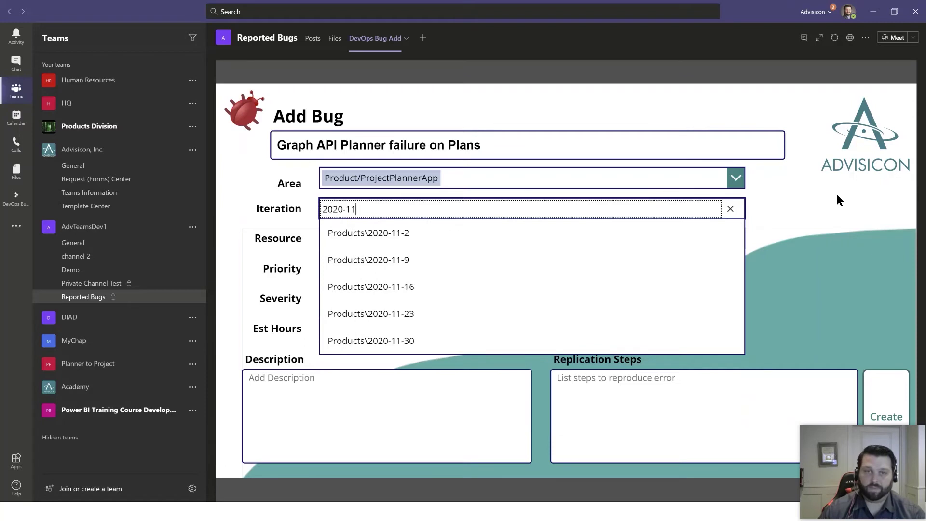
{"action": "left_click", "coordinate": [510, 234]}
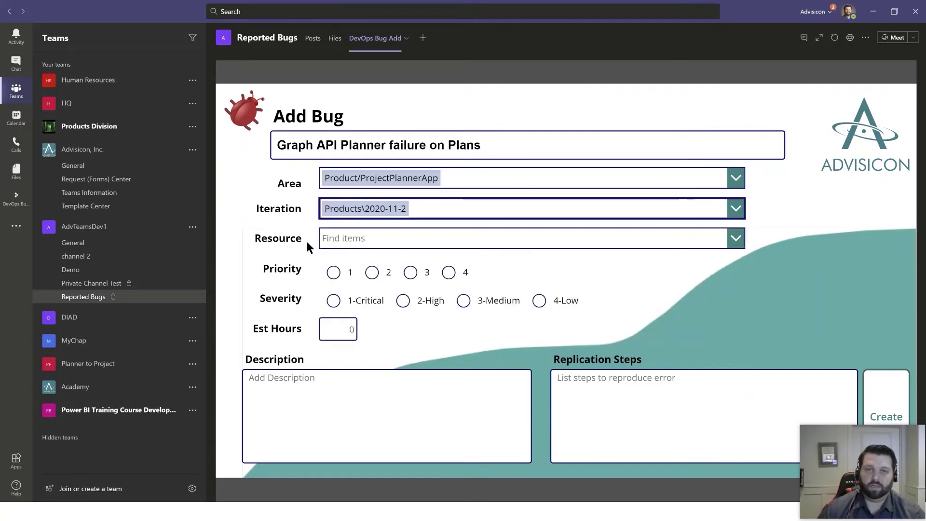
Step: Find the assignee by first name and select that person as the bug's Resource
{"action": "left_click", "coordinate": [617, 244]}
{"action": "type", "text": "Steven"}
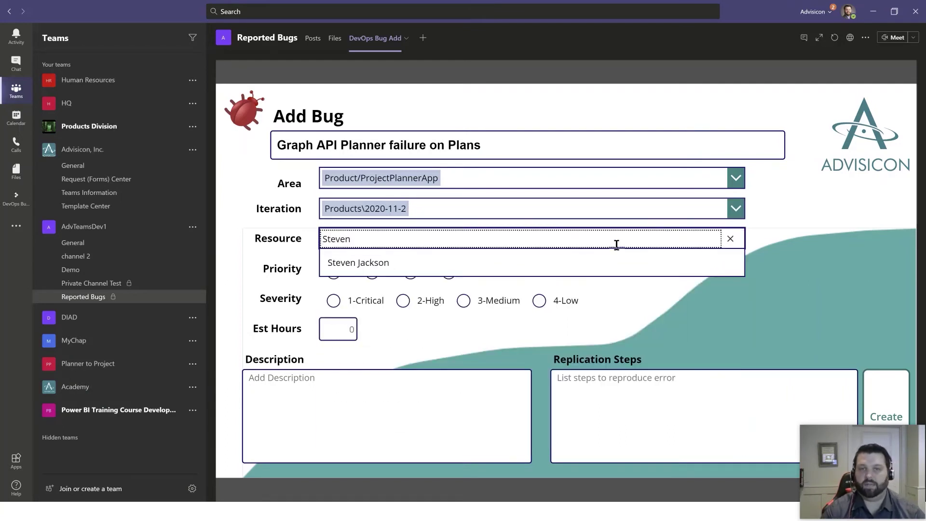
{"action": "left_click", "coordinate": [406, 264]}
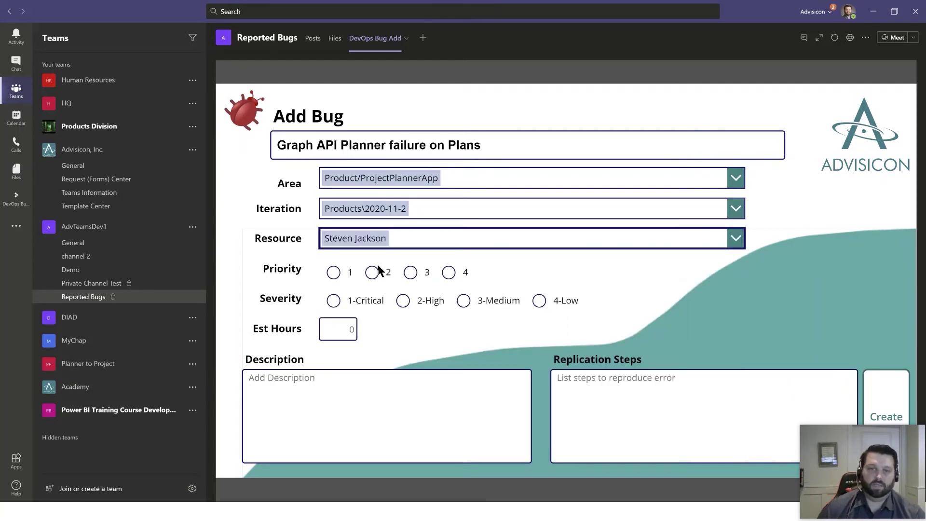
Step: Set the bug's Priority to 1, Severity to 2-High and Est Hours to 5
{"action": "left_click", "coordinate": [334, 273]}
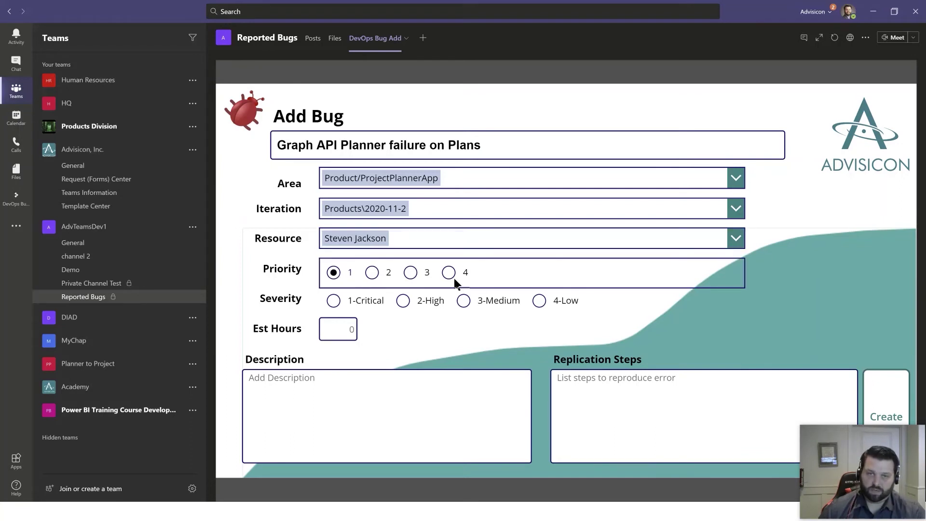
{"action": "left_click", "coordinate": [334, 301]}
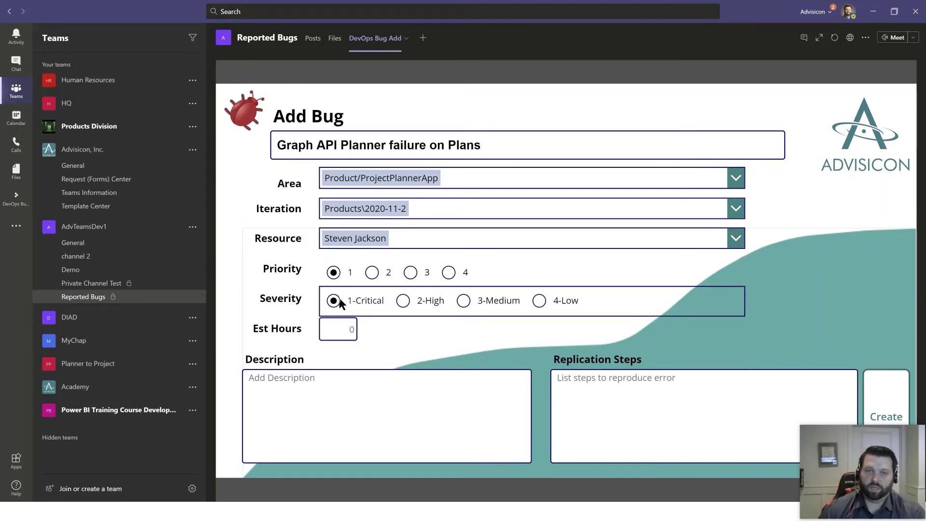
{"action": "left_click", "coordinate": [404, 301]}
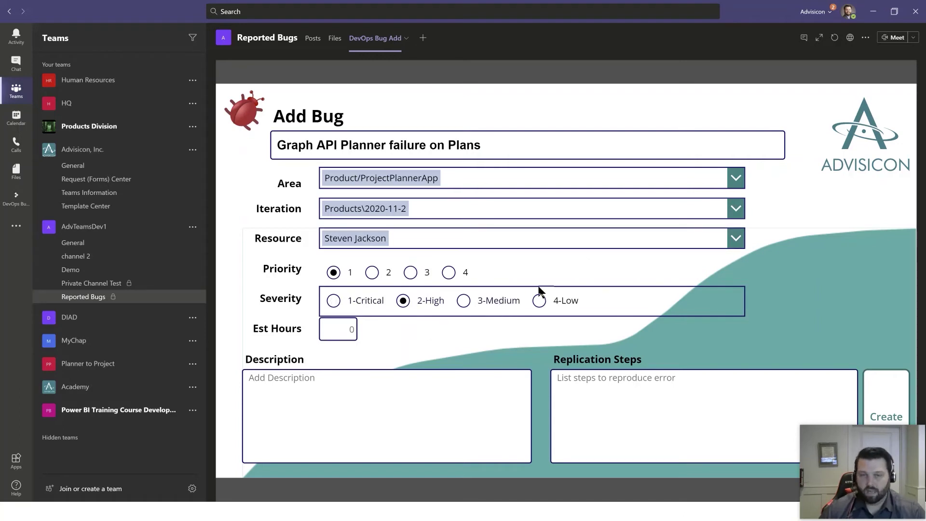
{"action": "left_click", "coordinate": [351, 332]}
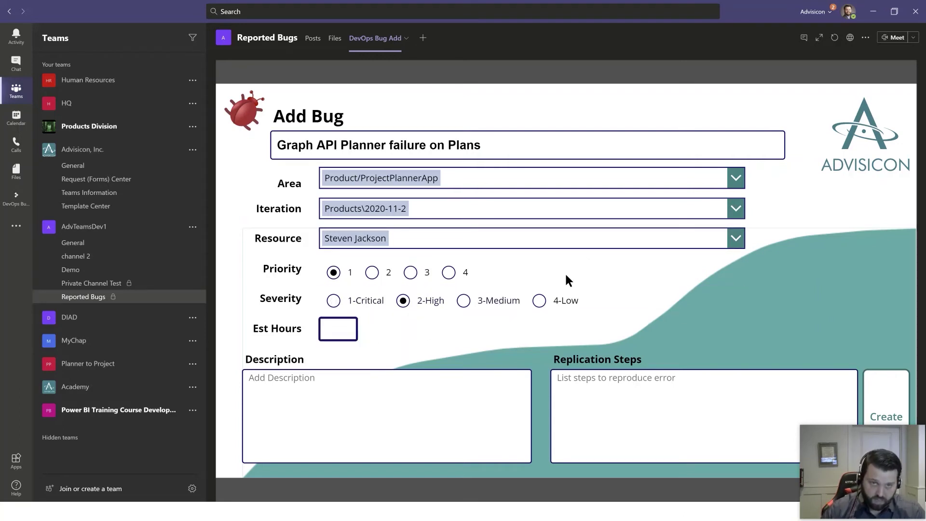
{"action": "type", "text": "5"}
Step: Enter the Description "Graph API is failing on level 1 plans and not allowing sync from Project Desktop"
{"action": "left_click", "coordinate": [333, 398]}
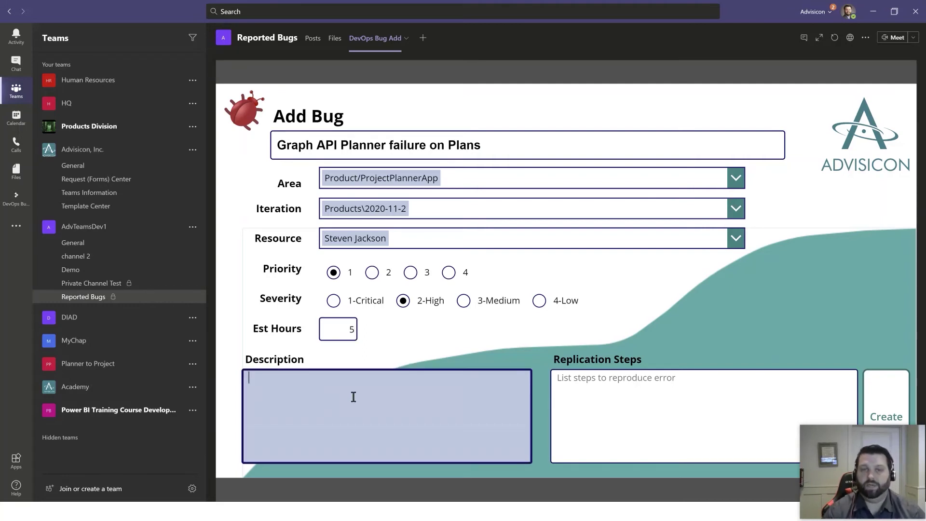
{"action": "type", "text": "Gr"}
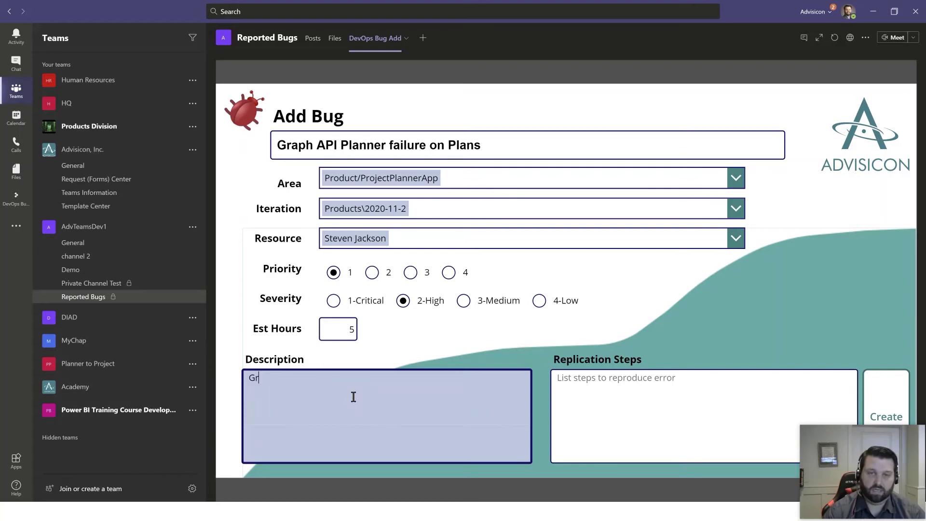
{"action": "type", "text": "aph ApI is fail"}
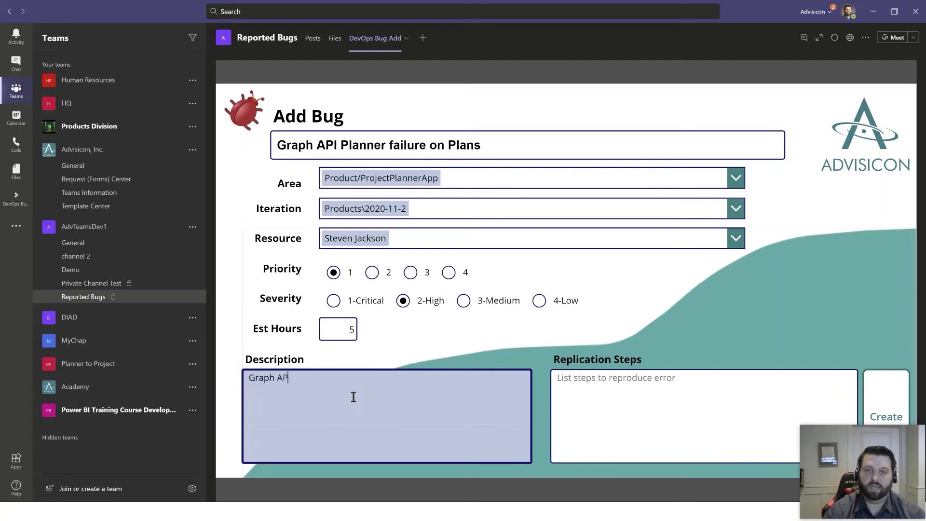
{"action": "type", "text": "ing on "}
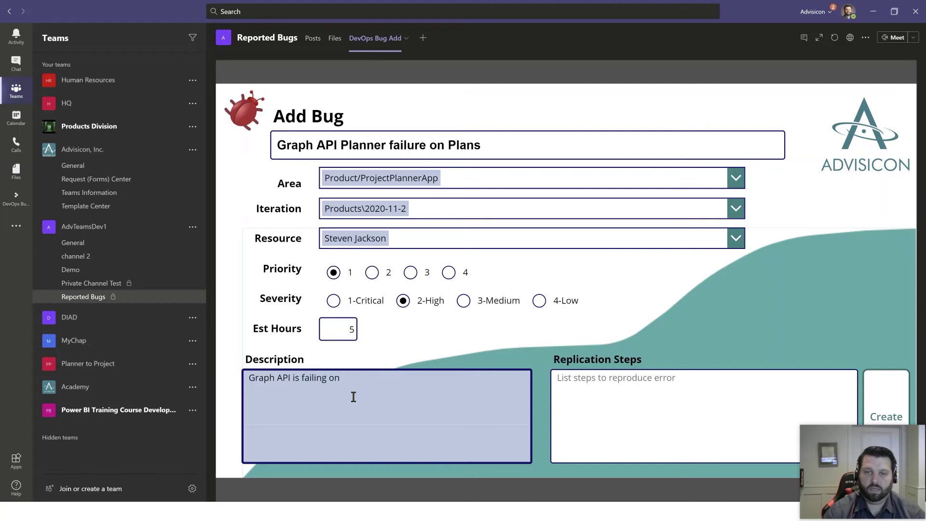
{"action": "type", "text": "P"}
{"action": "key", "text": "BackSpace"}
{"action": "type", "text": "level "}
{"action": "type", "text": "1 pl"}
{"action": "type", "text": "ans and not all"}
{"action": "type", "text": "ow "}
{"action": "type", "text": "ing sync "}
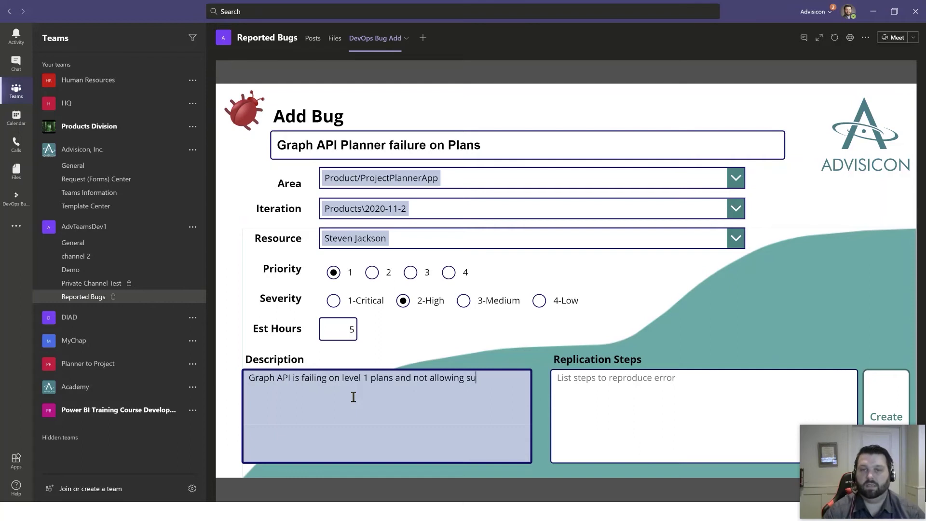
{"action": "type", "text": "from Pr"}
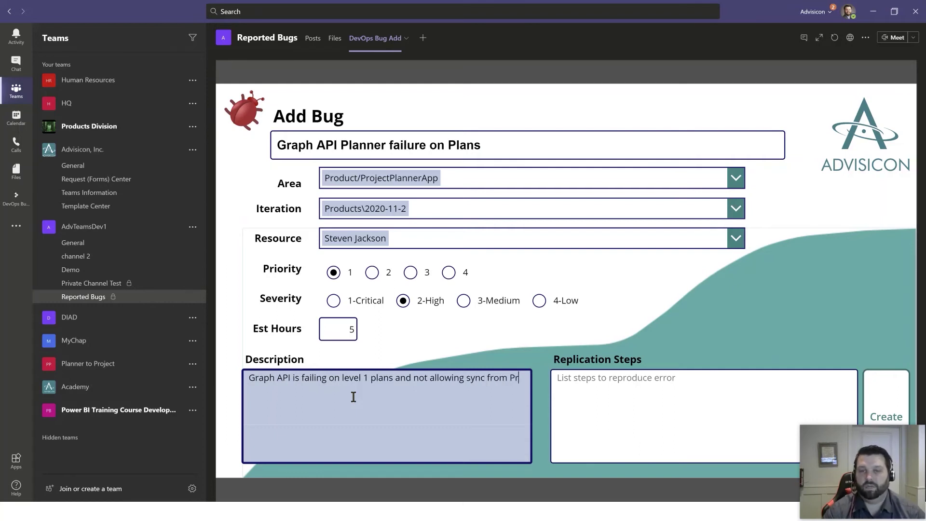
{"action": "type", "text": "oject Desktop"}
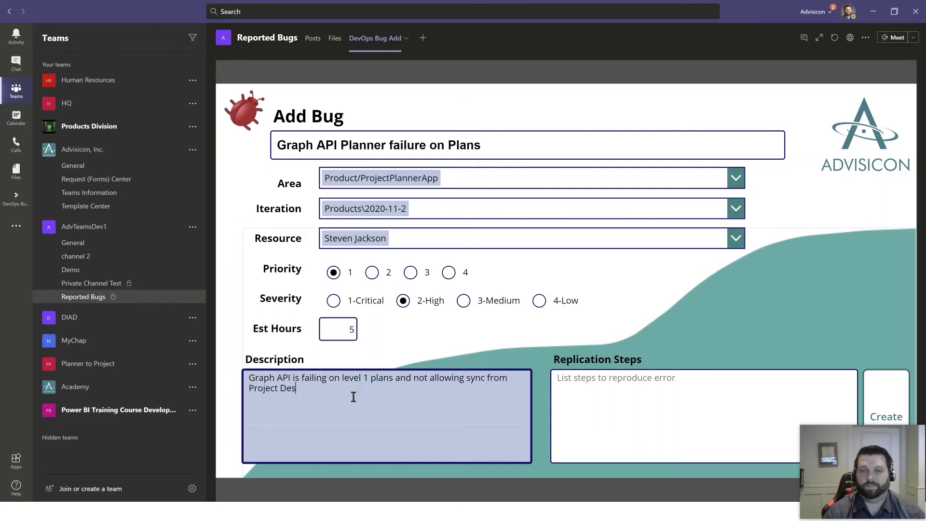
{"action": "key", "text": "Tab"}
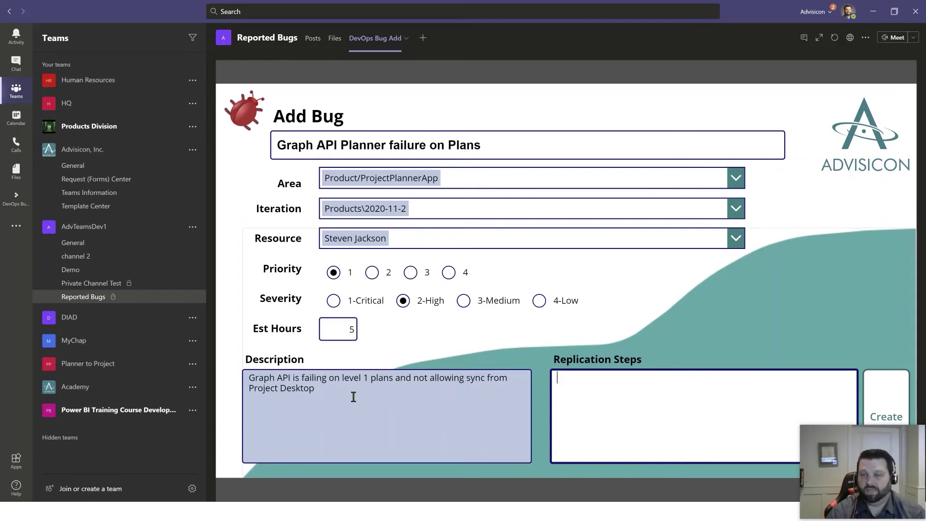
{"action": "type", "text": "wh"}
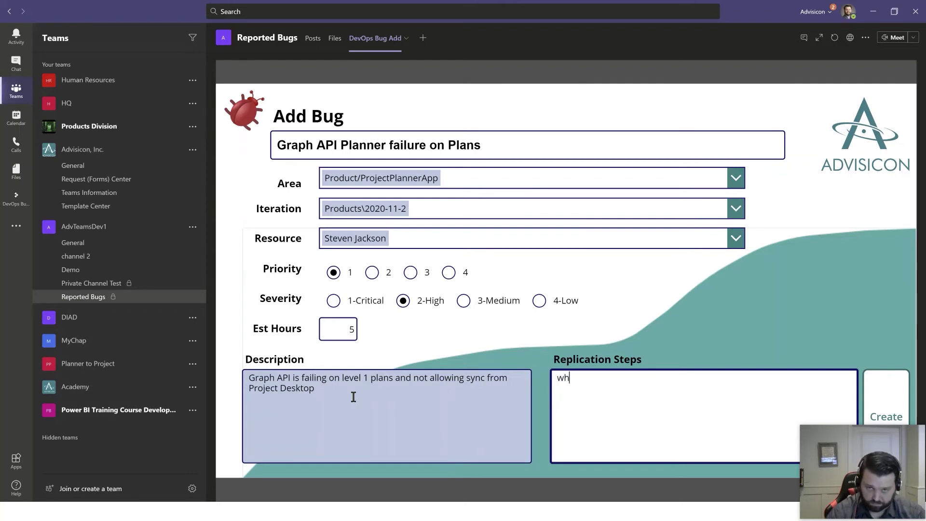
{"action": "type", "text": "en Lev"}
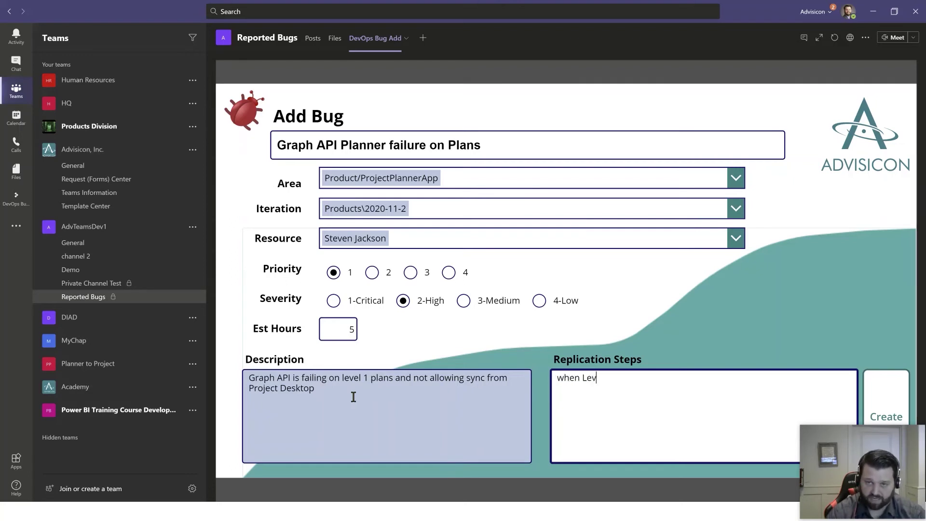
{"action": "type", "text": "el 1 is"}
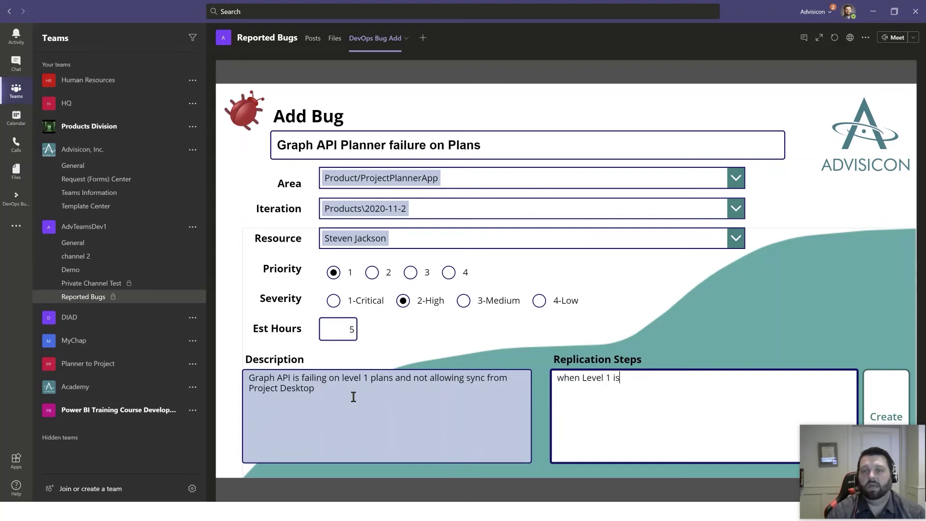
{"action": "type", "text": " selected"}
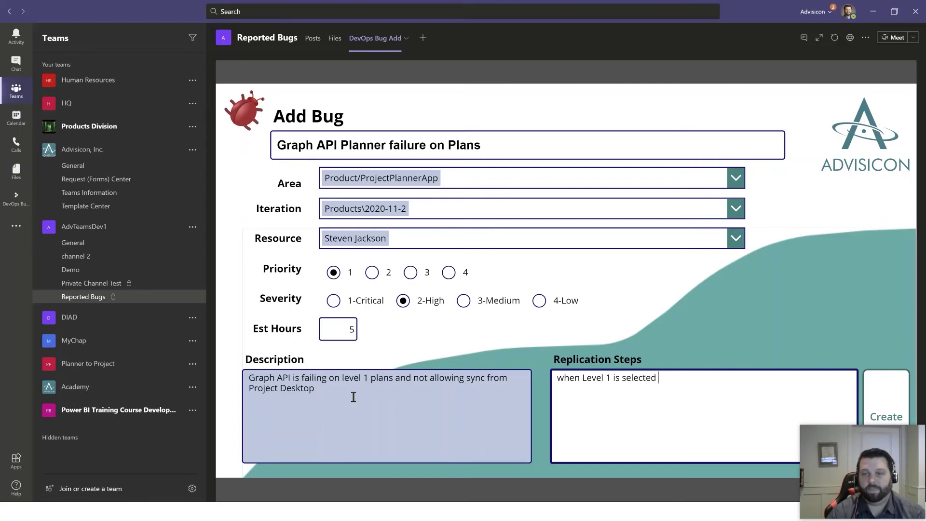
{"action": "key", "text": "BackSpace"}
{"action": "key", "text": "BackSpace"}
{"action": "key", "text": "BackSpace"}
{"action": "key", "text": "BackSpace"}
{"action": "key", "text": "BackSpace"}
{"action": "key", "text": "BackSpace"}
{"action": "key", "text": "BackSpace"}
{"action": "key", "text": "BackSpace"}
{"action": "key", "text": "BackSpace"}
{"action": "key", "text": "BackSpace"}
{"action": "key", "text": "BackSpace"}
{"action": "key", "text": "BackSpace"}
{"action": "key", "text": "BackSpace"}
{"action": "key", "text": "BackSpace"}
{"action": "key", "text": "BackSpace"}
{"action": "key", "text": "BackSpace"}
{"action": "key", "text": "BackSpace"}
{"action": "key", "text": "BackSpace"}
{"action": "key", "text": "BackSpace"}
{"action": "key", "text": "BackSpace"}
{"action": "key", "text": "BackSpace"}
{"action": "key", "text": "BackSpace"}
{"action": "key", "text": "BackSpace"}
{"action": "key", "text": "BackSpace"}
Step: Enter "Select Level Task" and "Open Planner Task Pane" as the first two lines of the bug's Replication Steps
{"action": "type", "text": "S"}
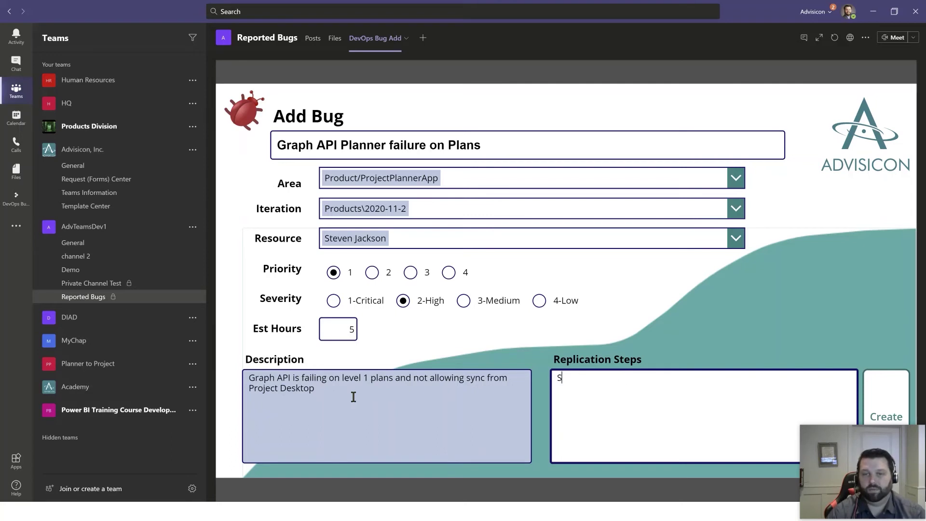
{"action": "type", "text": "elect "}
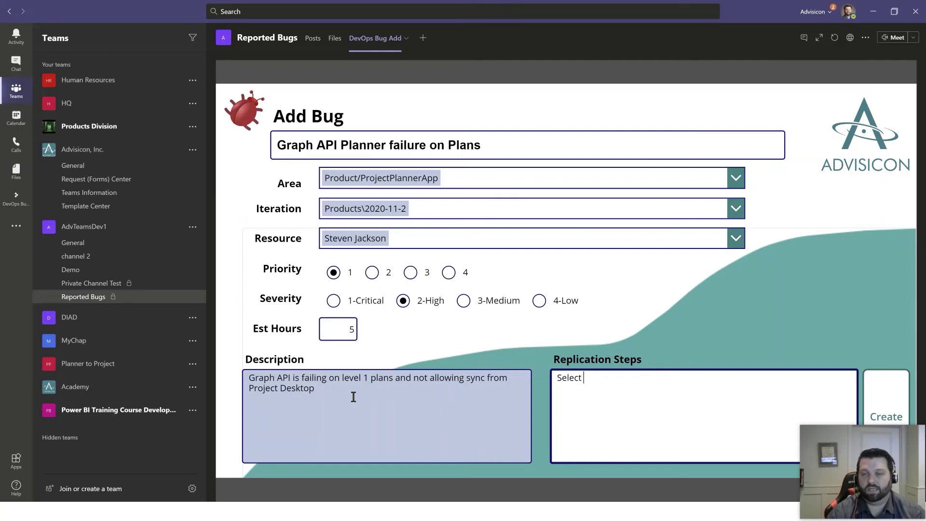
{"action": "type", "text": "Level Task"}
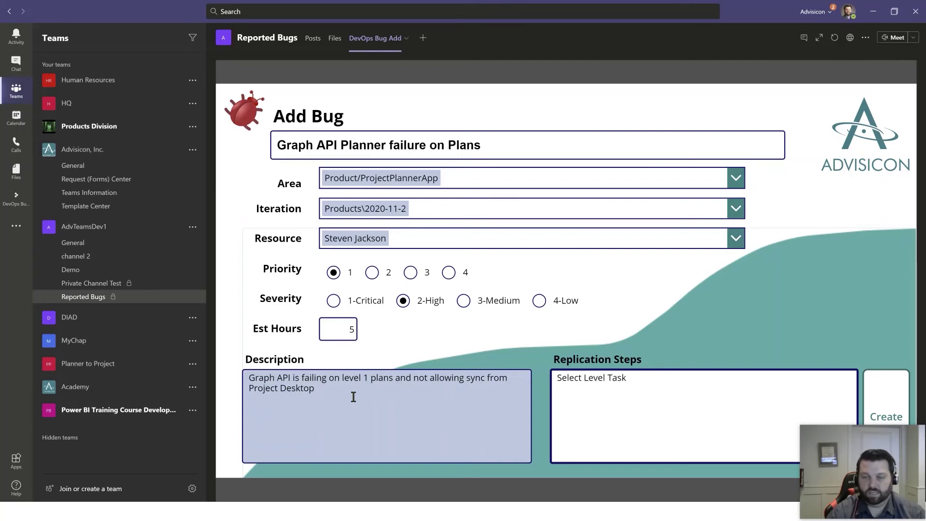
{"action": "key", "text": "Return"}
{"action": "type", "text": "S"}
{"action": "key", "text": "BackSpace"}
{"action": "type", "text": "Open "}
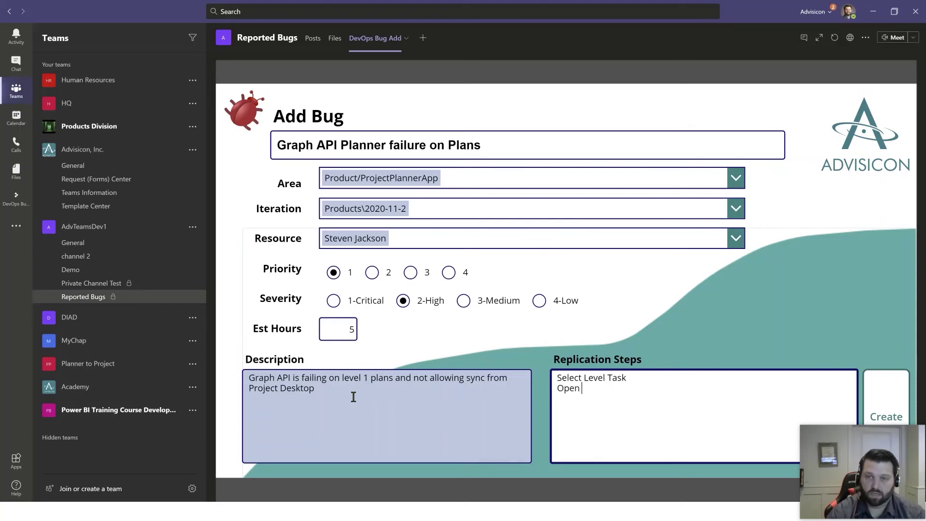
{"action": "type", "text": "Tas"}
{"action": "key", "text": "BackSpace"}
{"action": "key", "text": "BackSpace"}
{"action": "key", "text": "BackSpace"}
{"action": "type", "text": "Planner Task "}
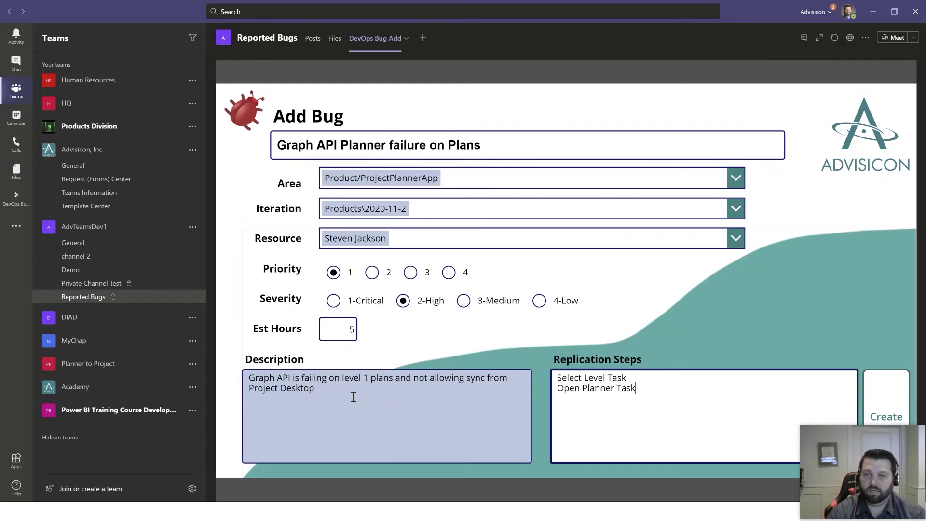
{"action": "type", "text": "Pane"}
{"action": "key", "text": "Return"}
Step: Add "Failure after clicking the sync button" as the third line of the Replication Steps and create the bug
{"action": "type", "text": "F"}
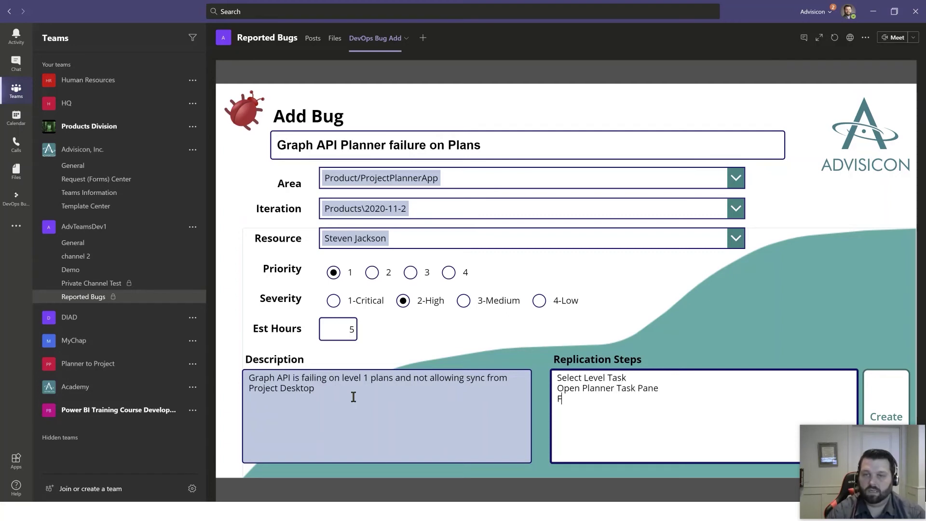
{"action": "type", "text": "ailure"}
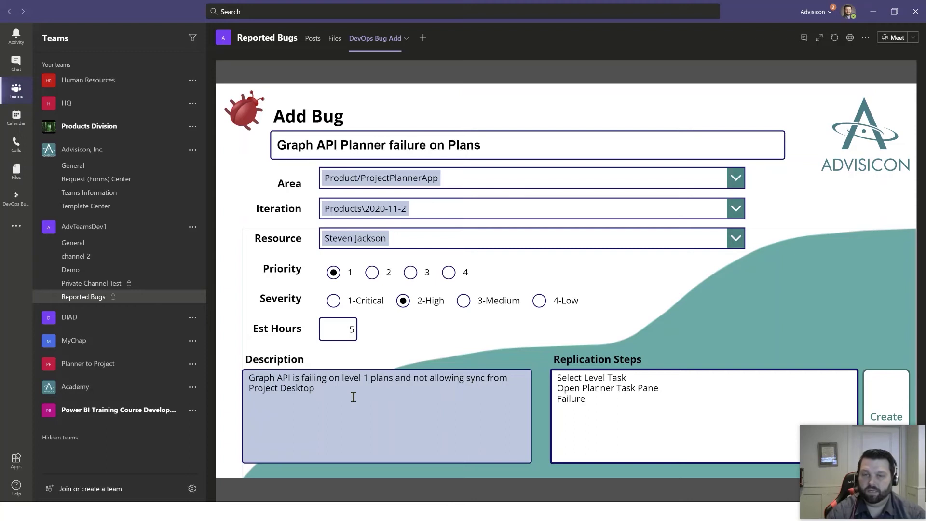
{"action": "type", "text": " after"}
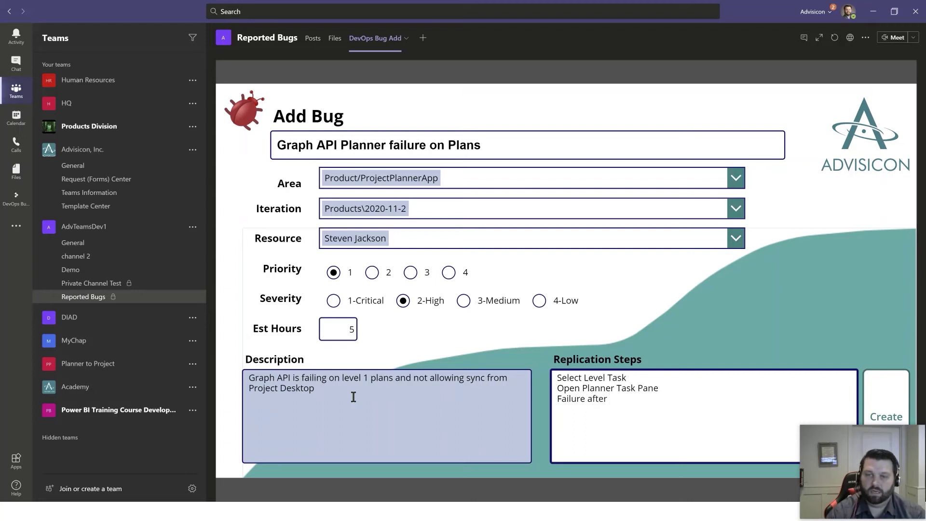
{"action": "type", "text": " clicking the"}
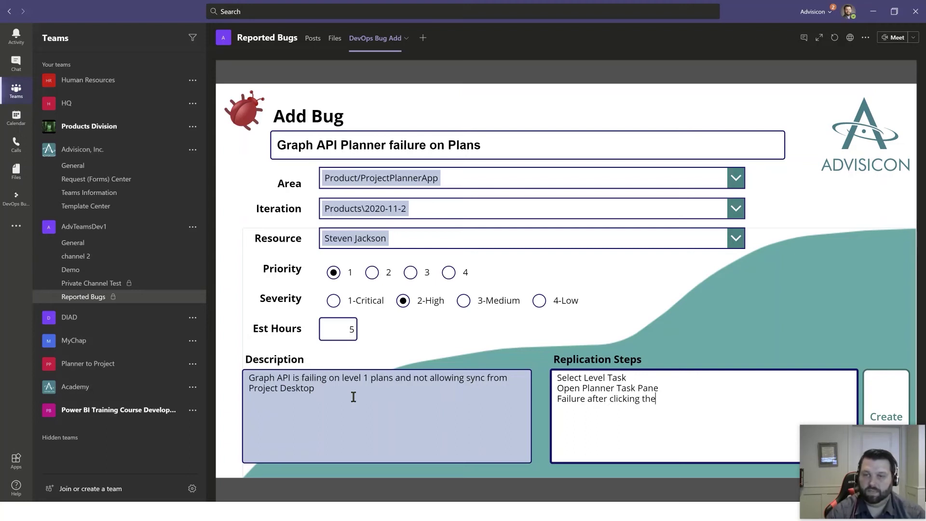
{"action": "type", "text": " sync button"}
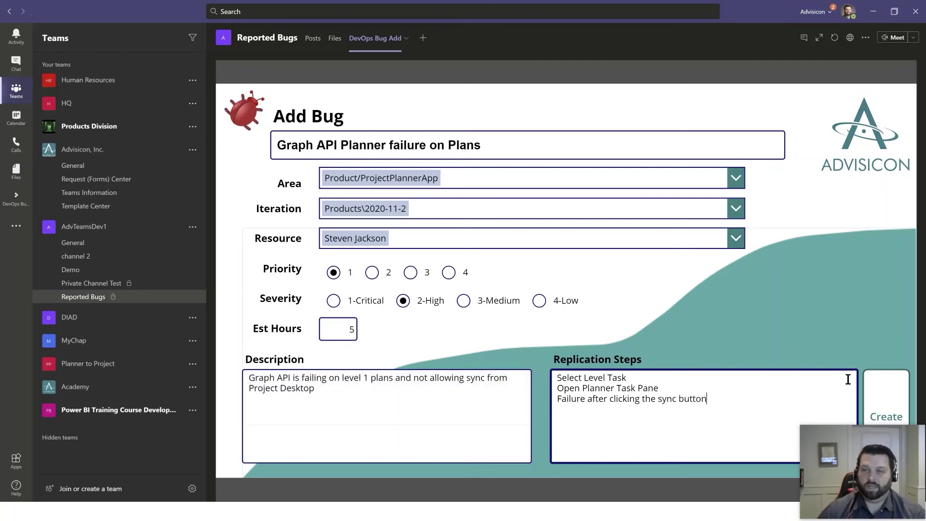
{"action": "left_click", "coordinate": [887, 403]}
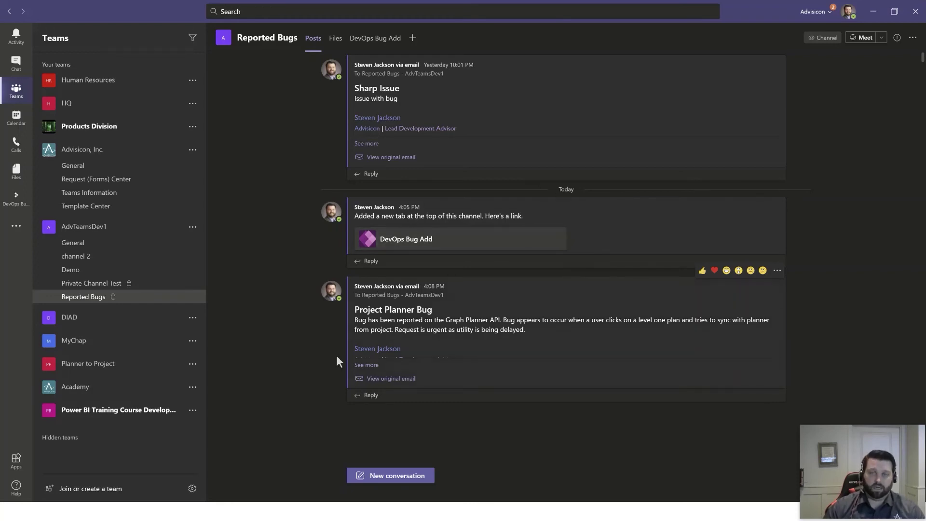
Step: Add a Power BI tab to the Reported Bugs channel showing "Products - DevOps Portfolio Dashboard" from the Advisicon Internal Dashboards workspace
{"action": "left_click", "coordinate": [412, 39]}
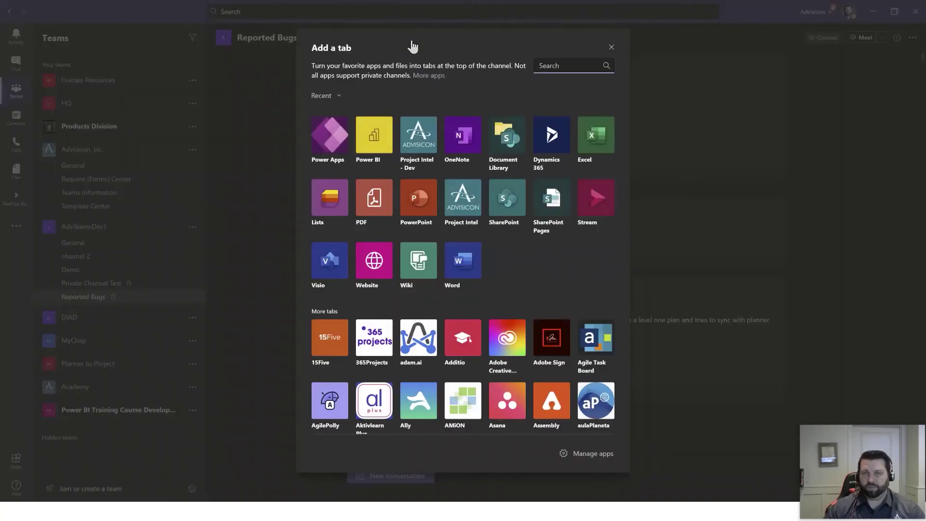
{"action": "left_click", "coordinate": [377, 129]}
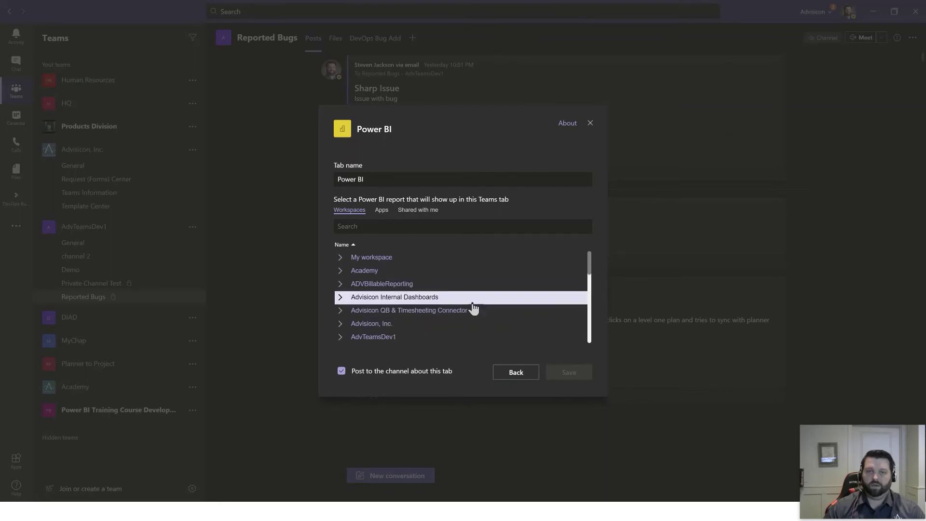
{"action": "left_click", "coordinate": [340, 300]}
{"action": "scroll", "coordinate": [432, 313], "scroll_direction": "down", "scroll_amount": 5}
{"action": "scroll", "coordinate": [436, 314], "scroll_direction": "down", "scroll_amount": 3}
{"action": "scroll", "coordinate": [458, 322], "scroll_direction": "up", "scroll_amount": 3}
{"action": "scroll", "coordinate": [459, 317], "scroll_direction": "up", "scroll_amount": 1}
{"action": "left_click", "coordinate": [446, 299]}
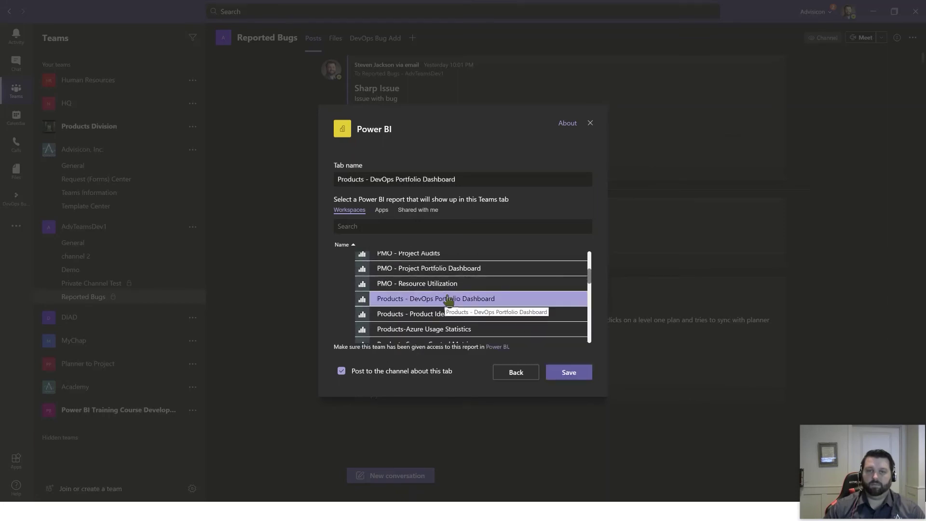
{"action": "left_click", "coordinate": [568, 372]}
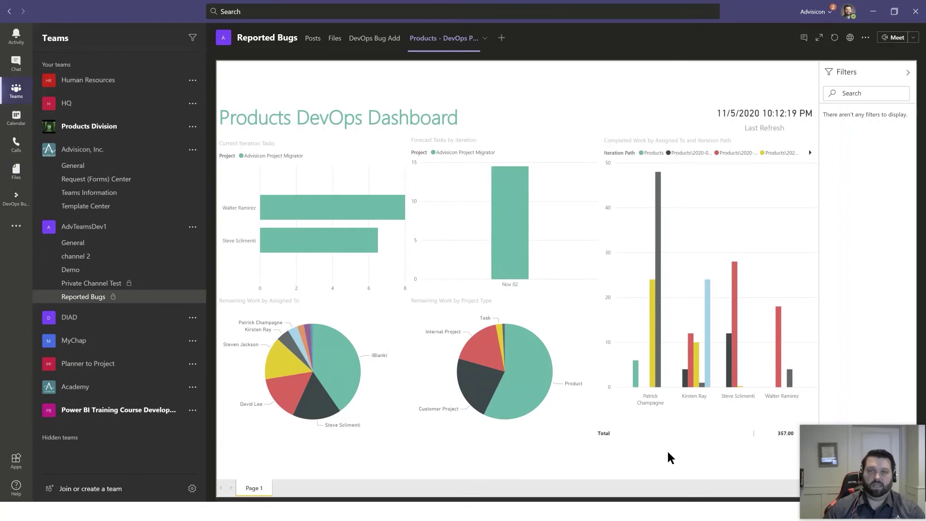
Step: Collapse the report's Filters pane and examine the iteration task and remaining work charts of the Products DevOps Dashboard
{"action": "left_click", "coordinate": [906, 73]}
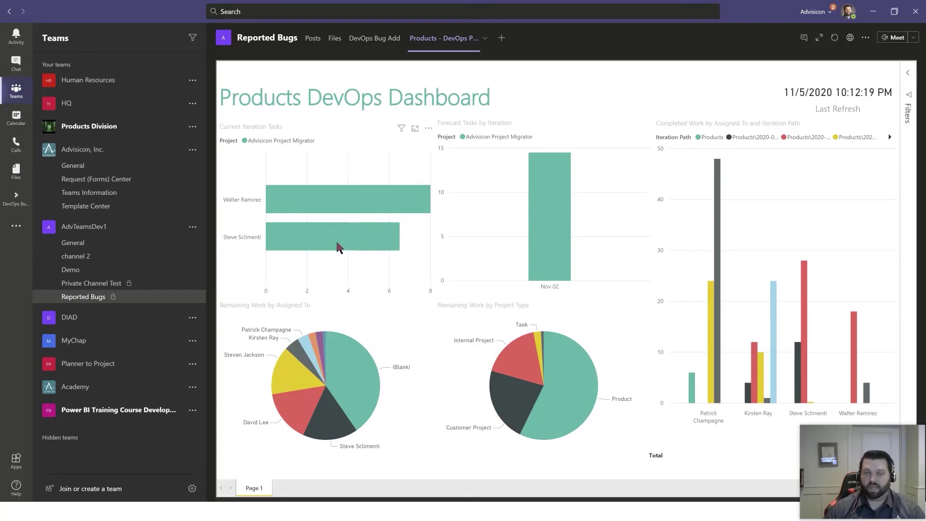
{"action": "mouse_move", "coordinate": [337, 247]}
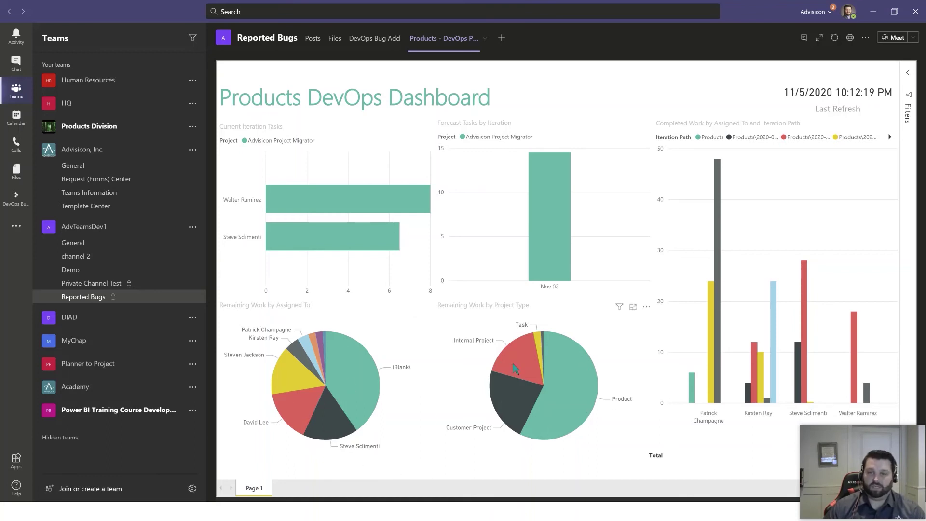
{"action": "mouse_move", "coordinate": [556, 431]}
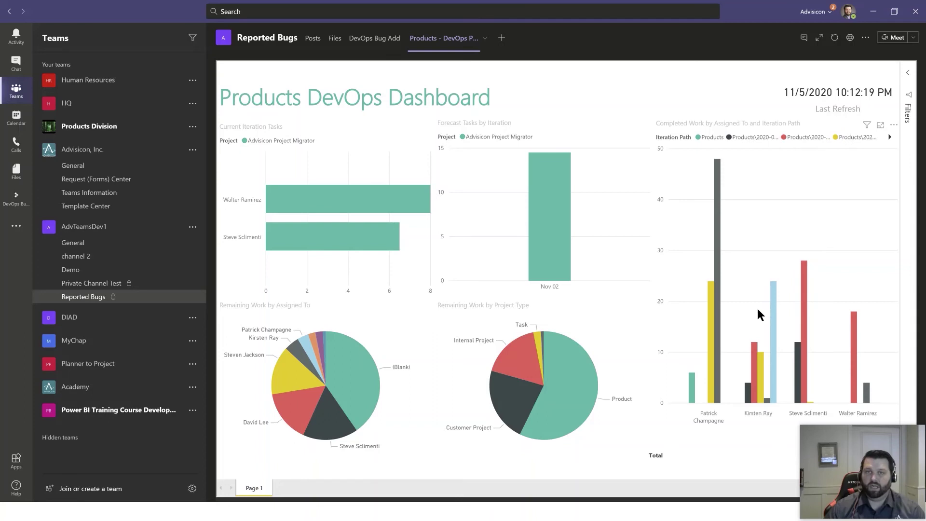
{"action": "mouse_move", "coordinate": [496, 392]}
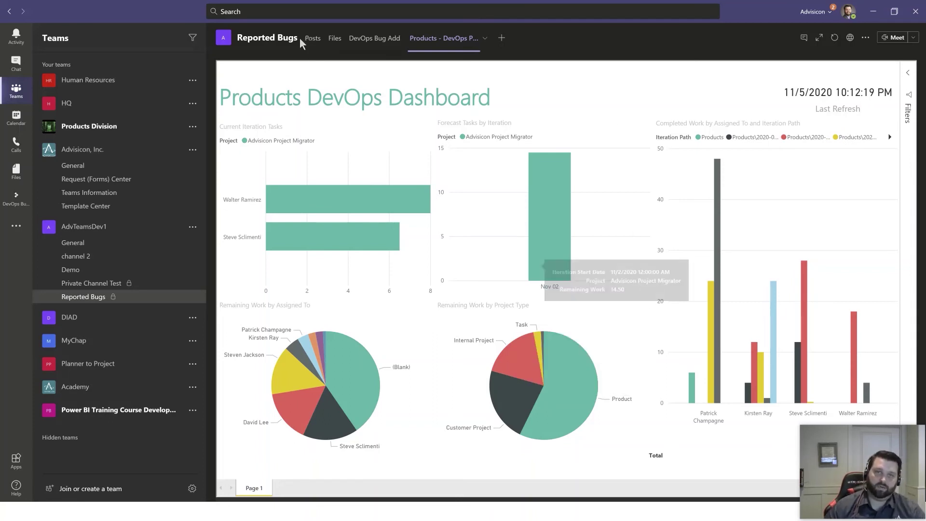
Step: Review the channel's posts and DevOps Bug Add form, ending on the Products DevOps dashboard with its Filters pane collapsed
{"action": "left_click", "coordinate": [314, 40]}
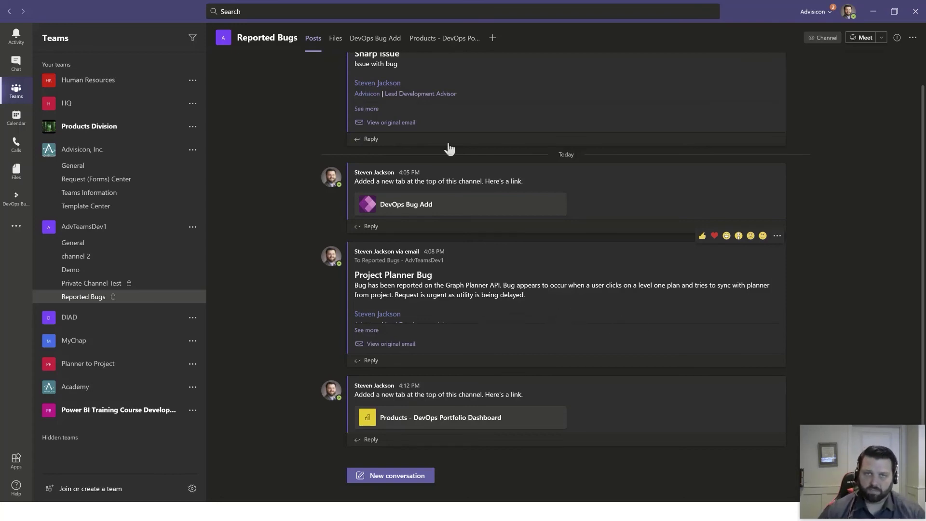
{"action": "left_click", "coordinate": [377, 42]}
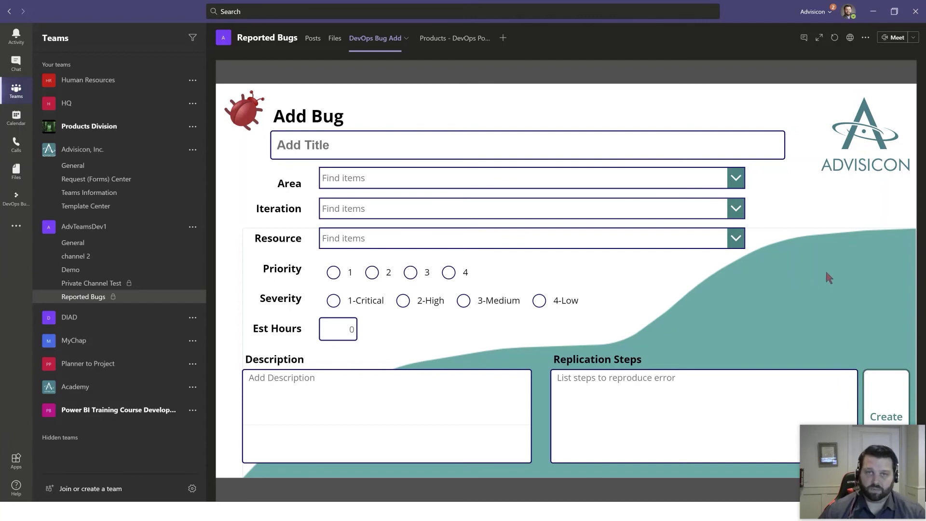
{"action": "left_click", "coordinate": [462, 49]}
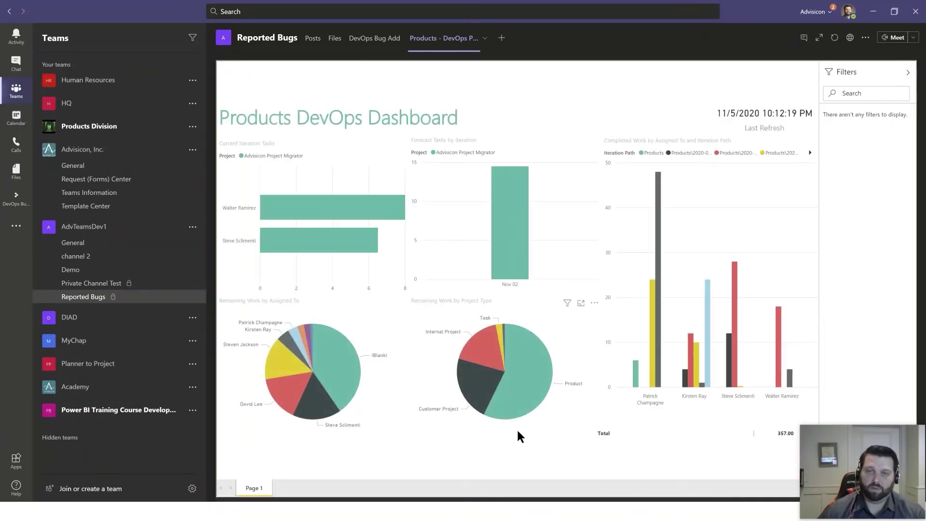
{"action": "left_click", "coordinate": [907, 73]}
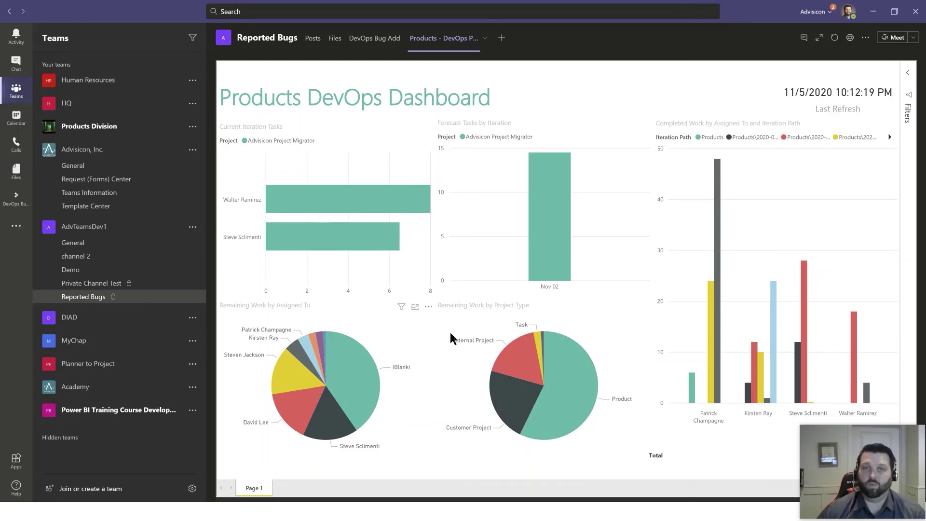
Step: Look over the Reported Bugs posts and the DevOps Bug Add form, ending on the posts
{"action": "left_click", "coordinate": [315, 39]}
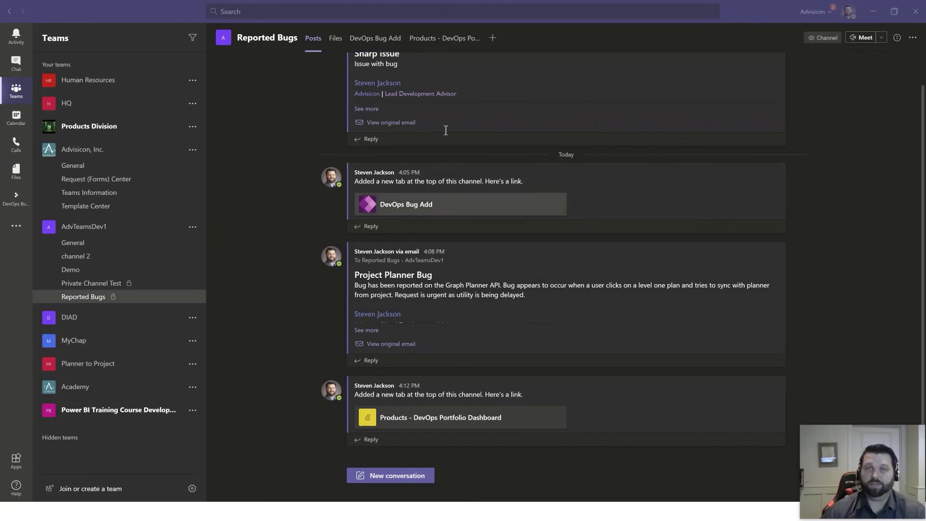
{"action": "left_click", "coordinate": [388, 43]}
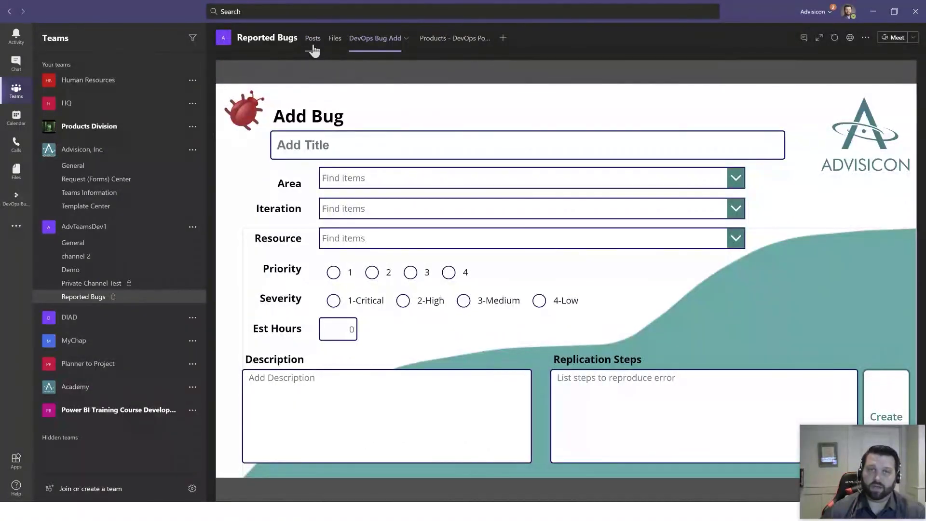
{"action": "left_click", "coordinate": [314, 44]}
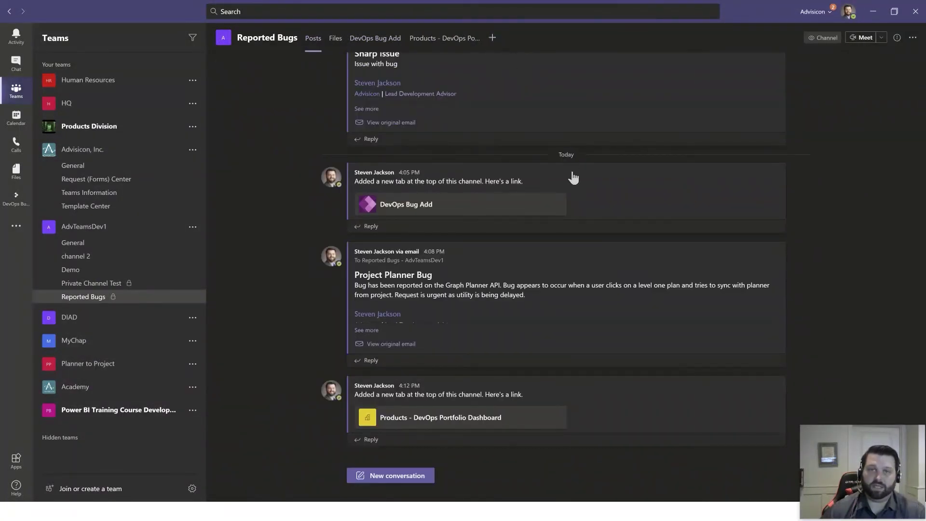
{"action": "left_click", "coordinate": [492, 38]}
{"action": "left_click", "coordinate": [317, 128]}
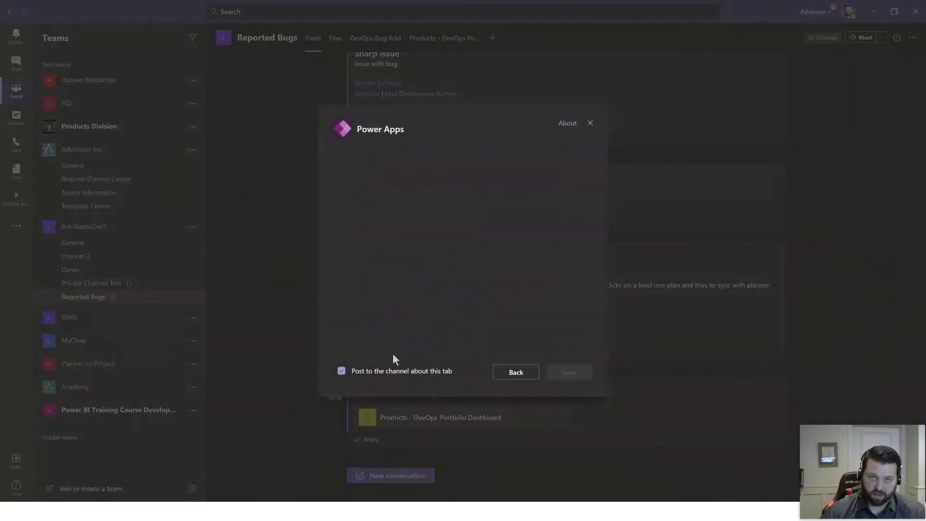
{"action": "left_click", "coordinate": [590, 123]}
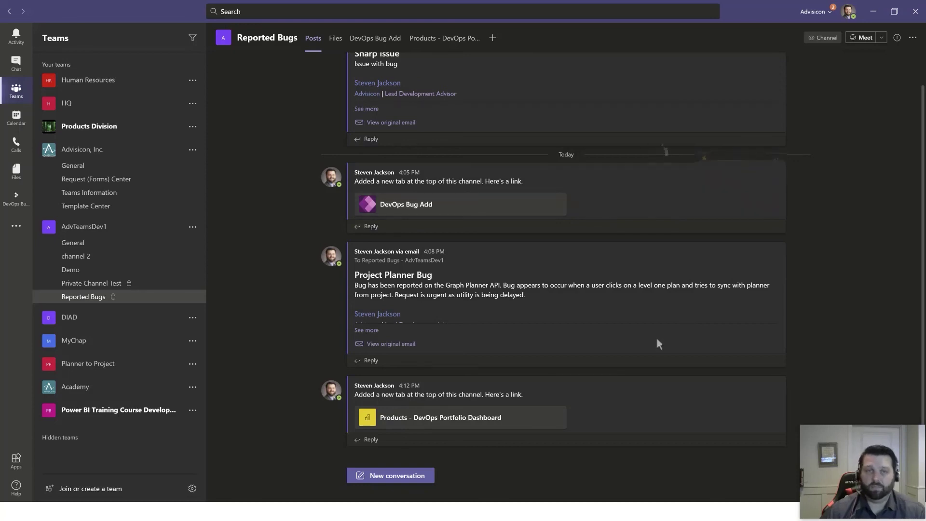
Step: View the DevOps Bug Add personal app and the Reported Bugs channel's dashboard with Filters collapsed, ending on the channel's posts
{"action": "left_click", "coordinate": [15, 199]}
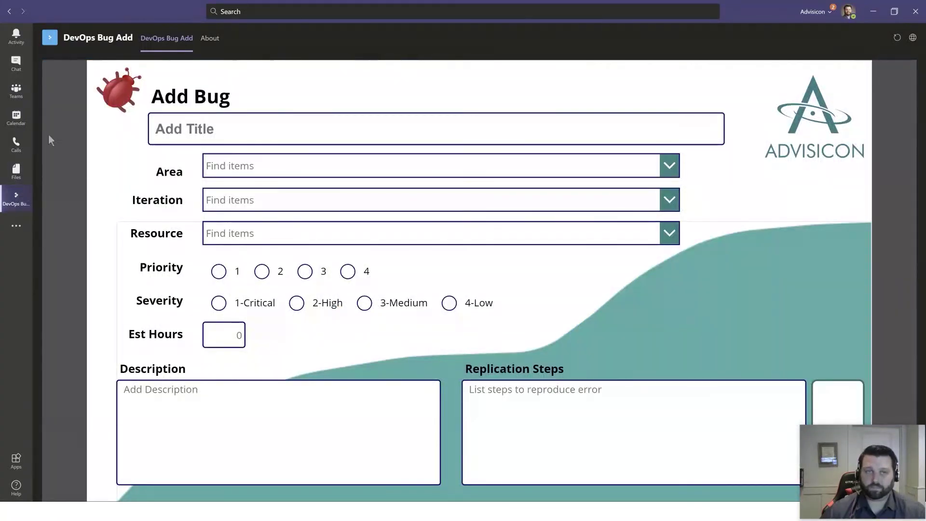
{"action": "left_click", "coordinate": [16, 92]}
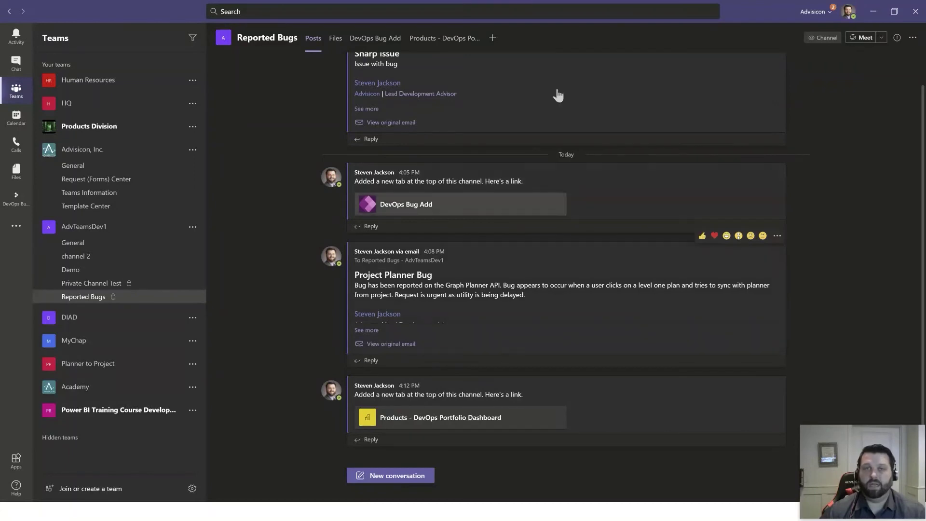
{"action": "left_click", "coordinate": [440, 44]}
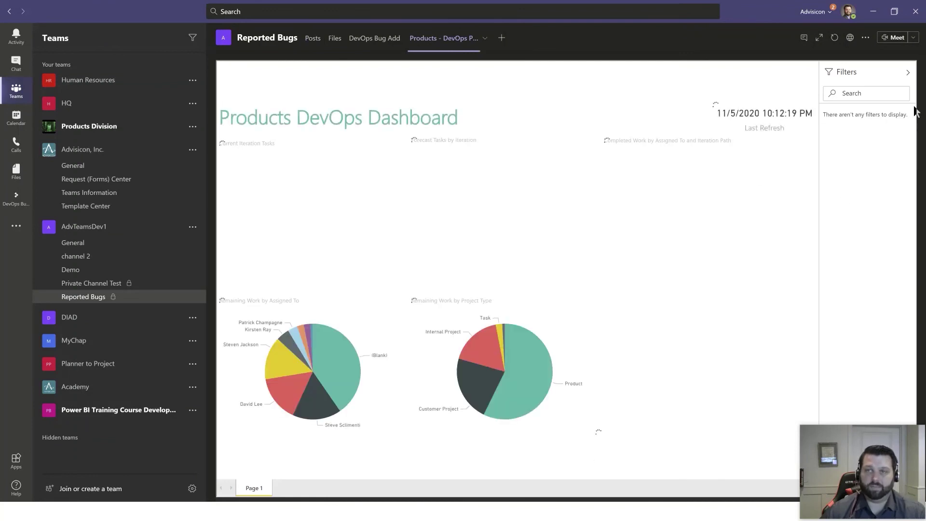
{"action": "left_click", "coordinate": [908, 73]}
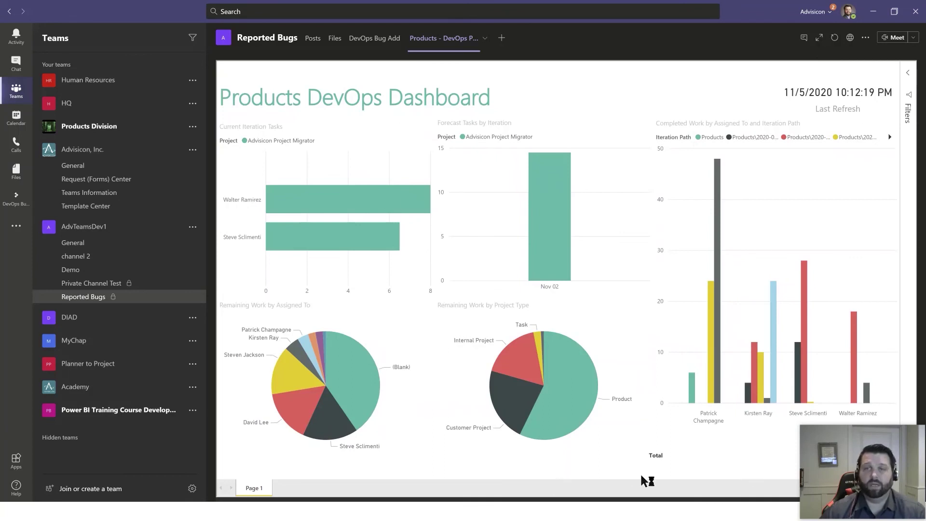
{"action": "left_click", "coordinate": [311, 39]}
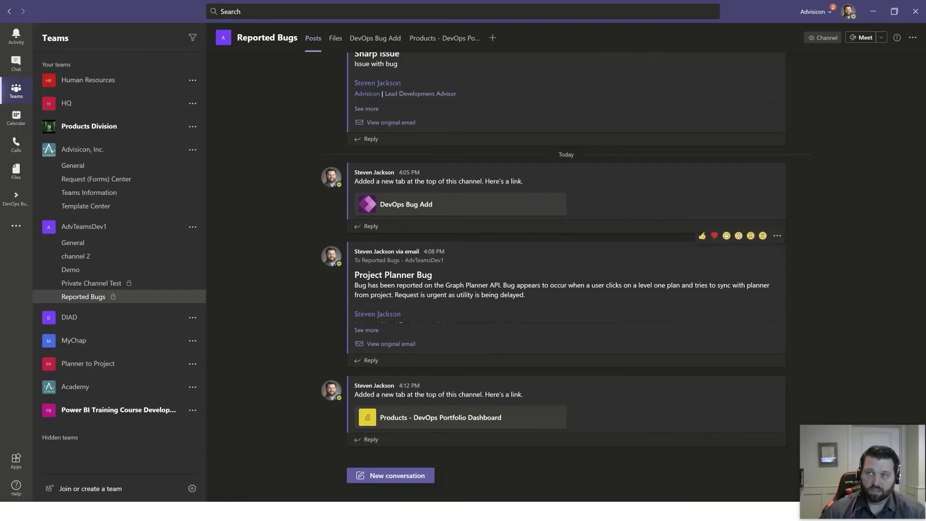